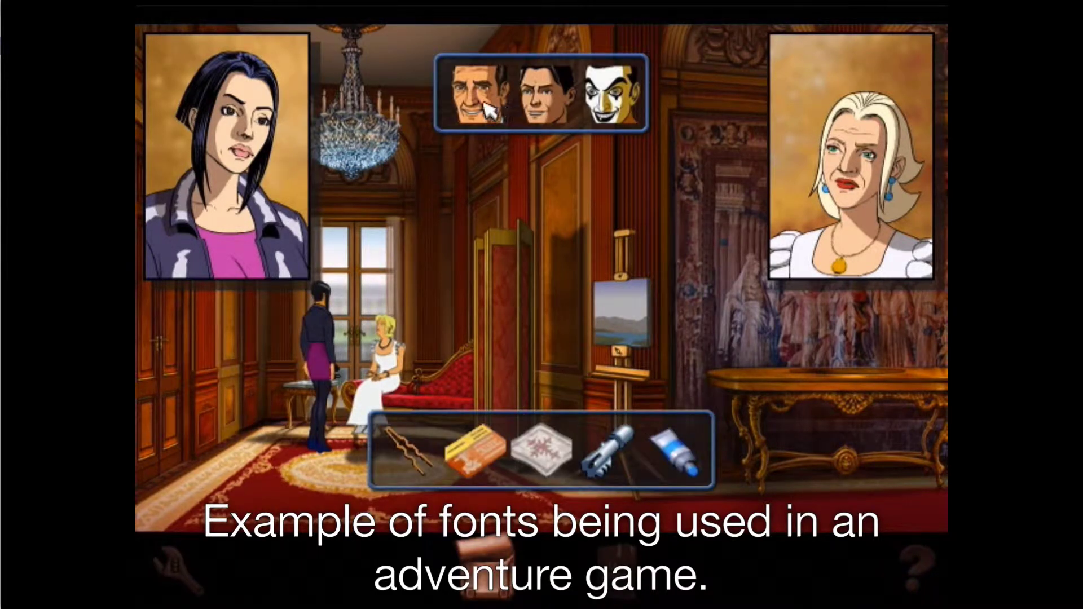
pyautogui.click(482, 104)
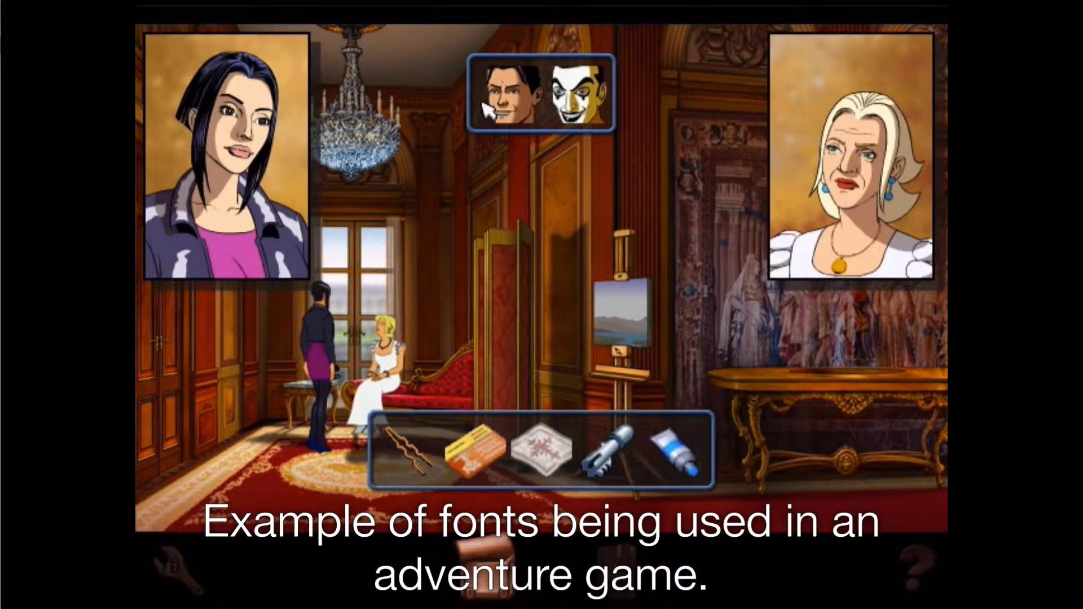
pyautogui.click(498, 108)
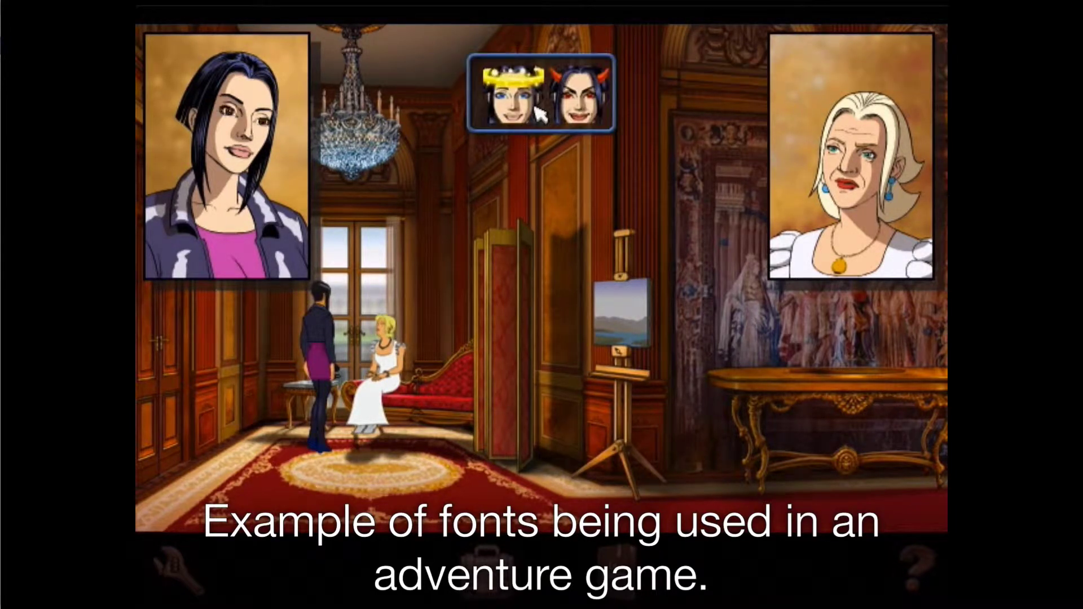
pyautogui.click(518, 101)
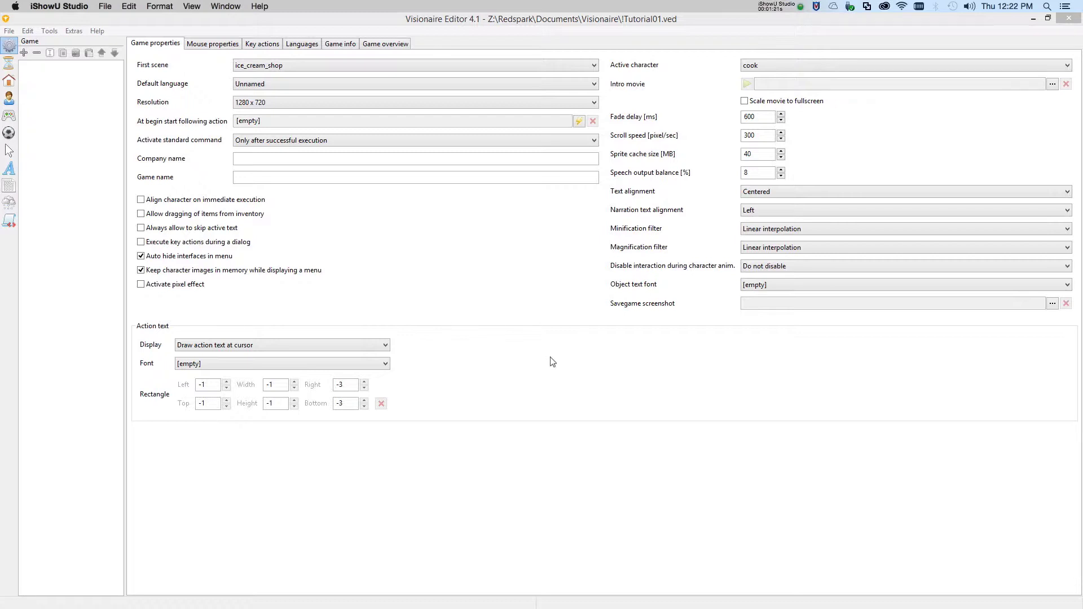
# - Add a new font to the project and name it speech
pyautogui.click(11, 168)
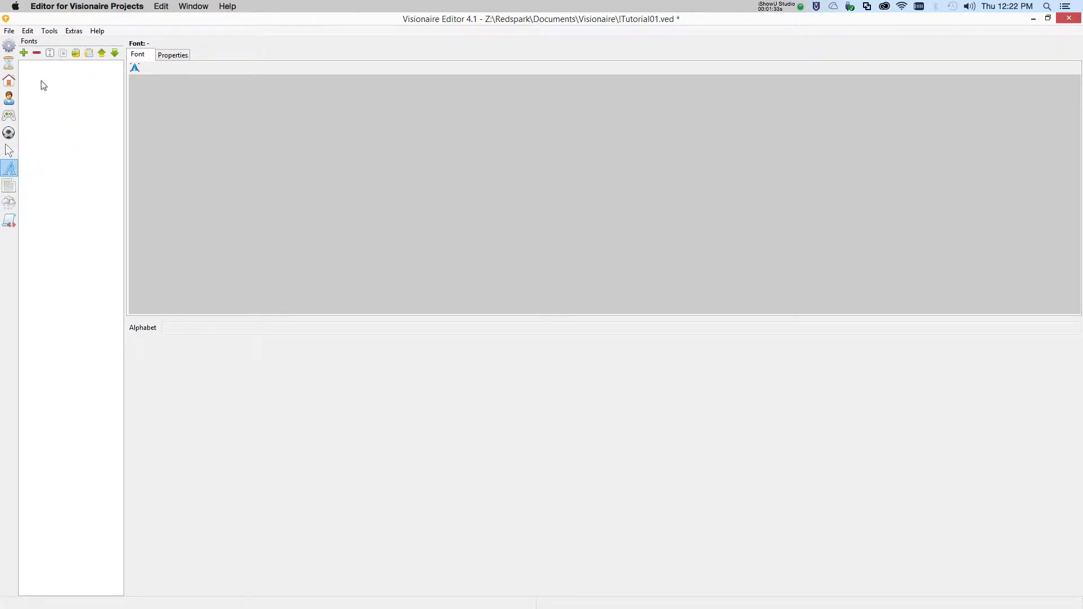
pyautogui.click(24, 53)
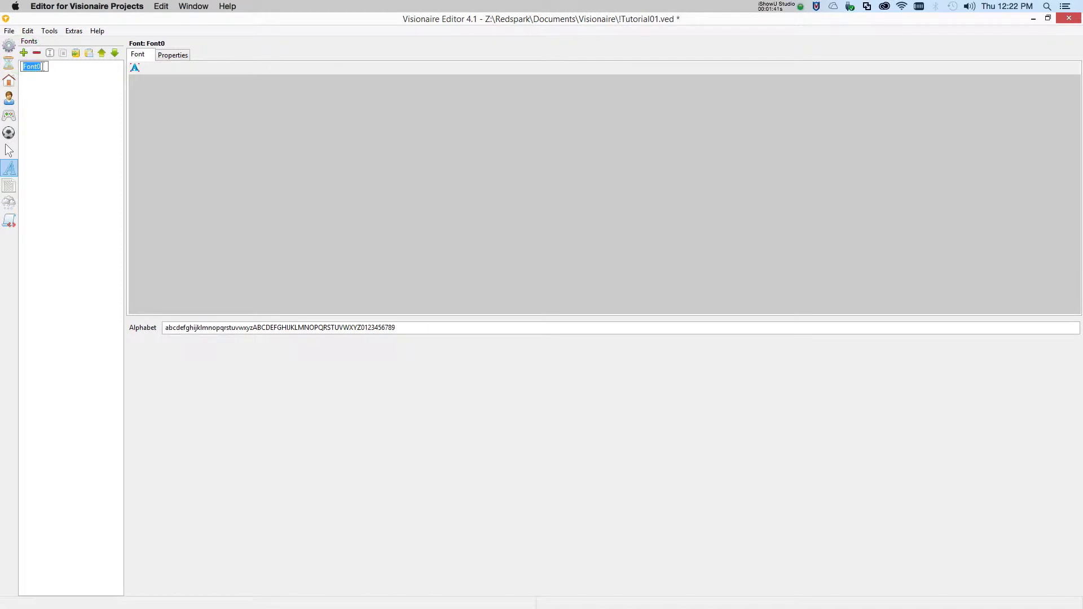
pyautogui.click(41, 67)
pyautogui.press('BackSpace')
pyautogui.write('speech')
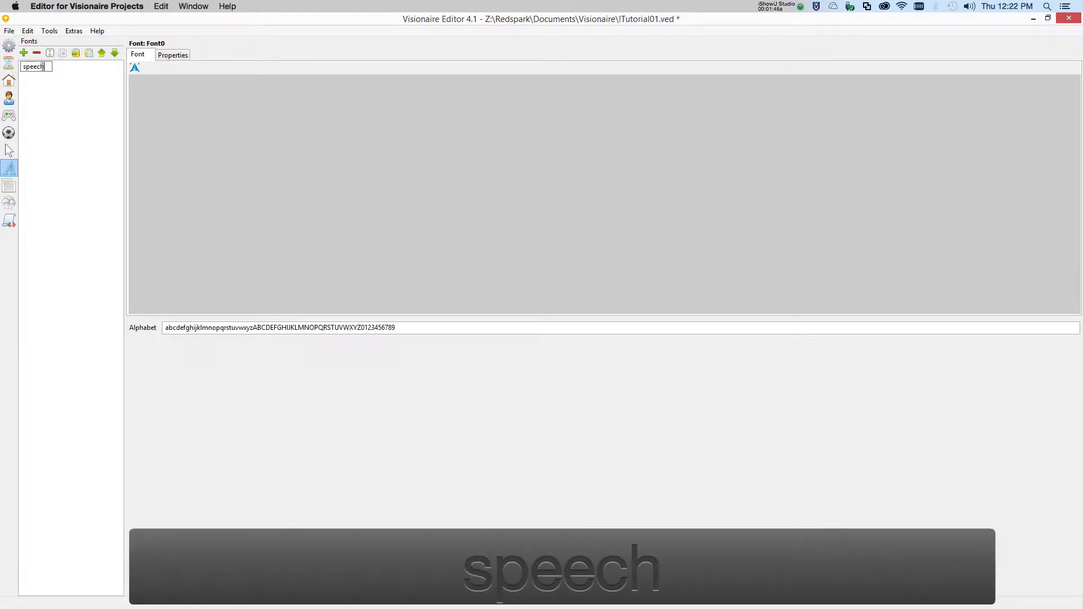
pyautogui.press('Return')
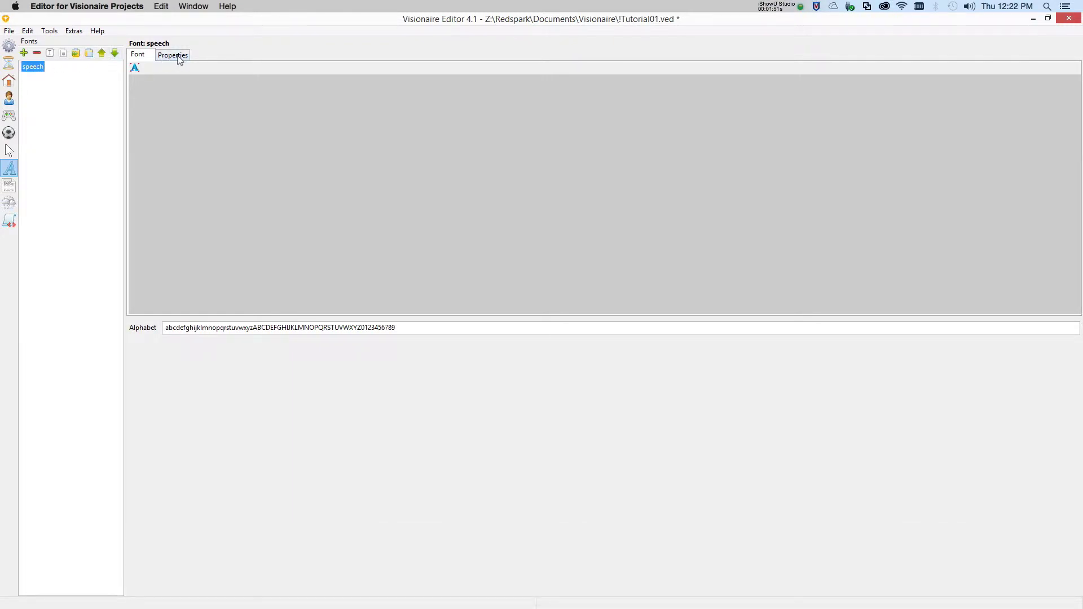
# - Set the speech font's own font image to the Font PNG file from the fonts folder
pyautogui.click(178, 59)
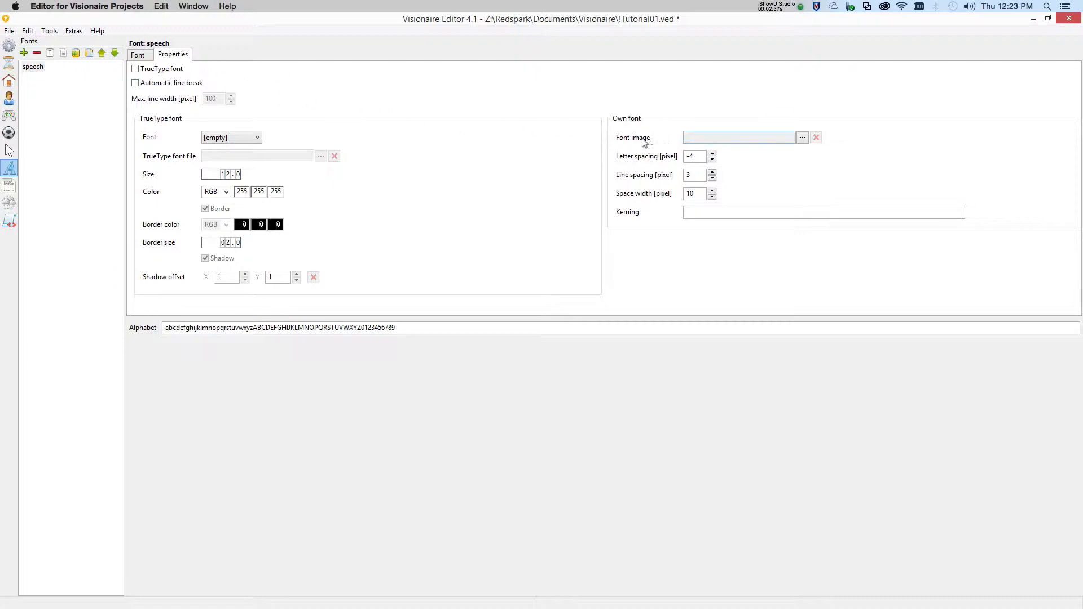
pyautogui.click(802, 138)
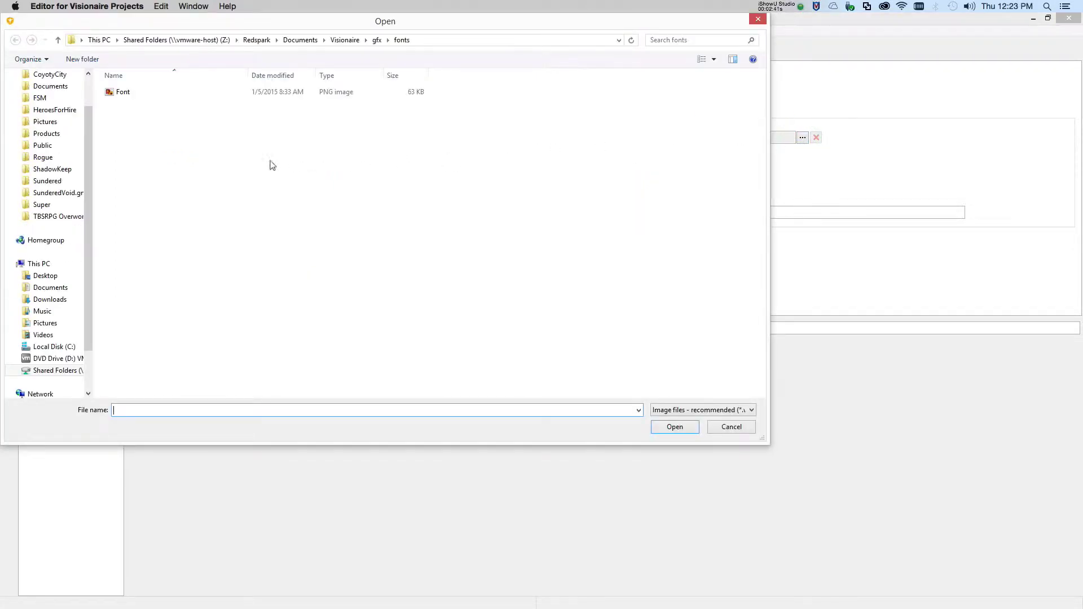
pyautogui.click(123, 93)
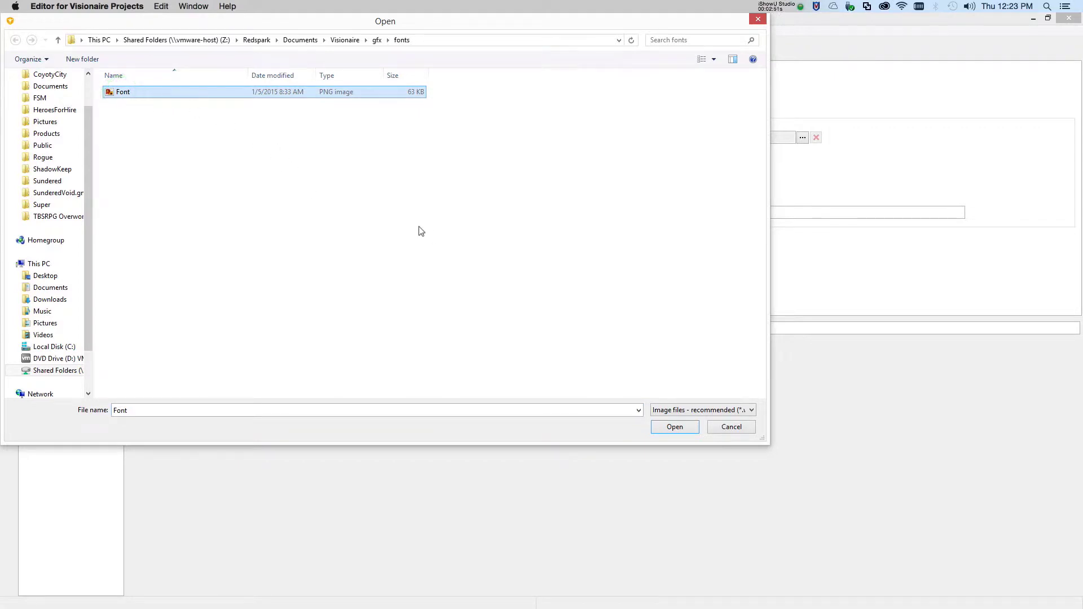
pyautogui.click(672, 427)
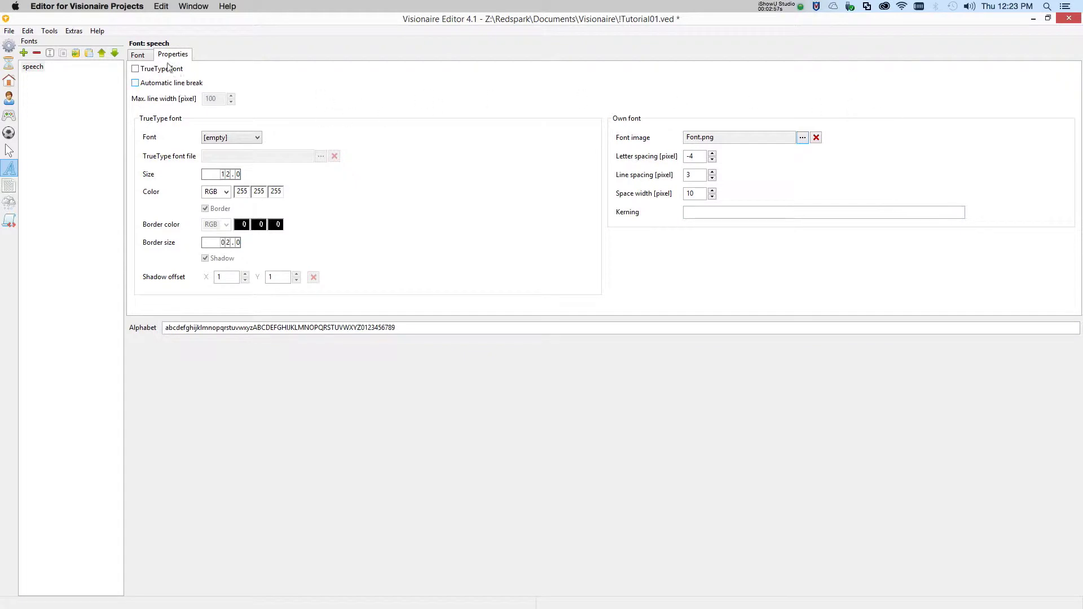
# - View the speech font's character image and briefly show the detected letter outlines, hiding them again
pyautogui.click(138, 54)
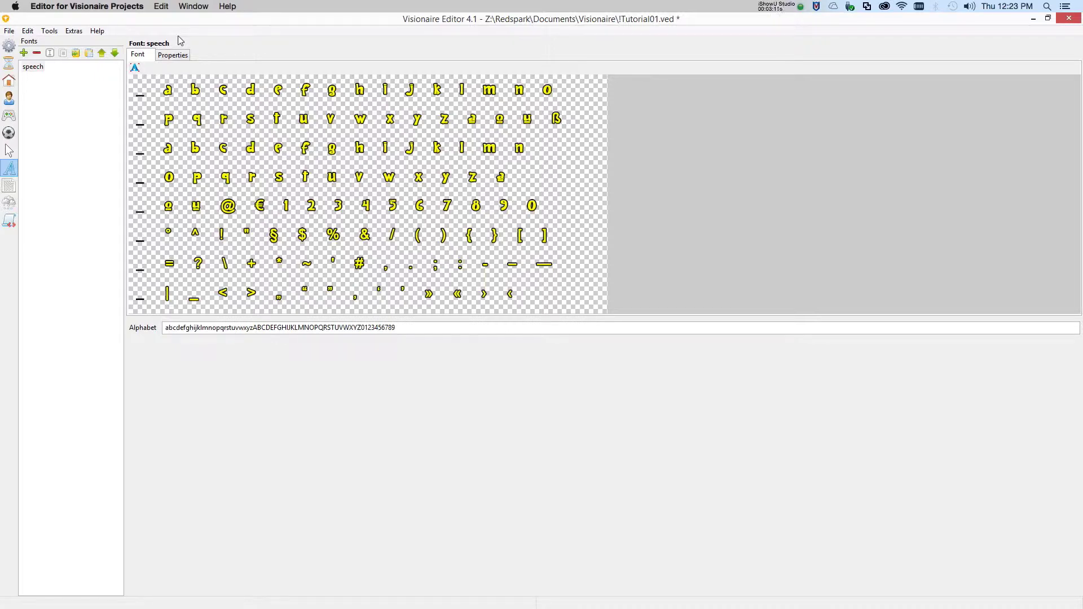
pyautogui.click(135, 68)
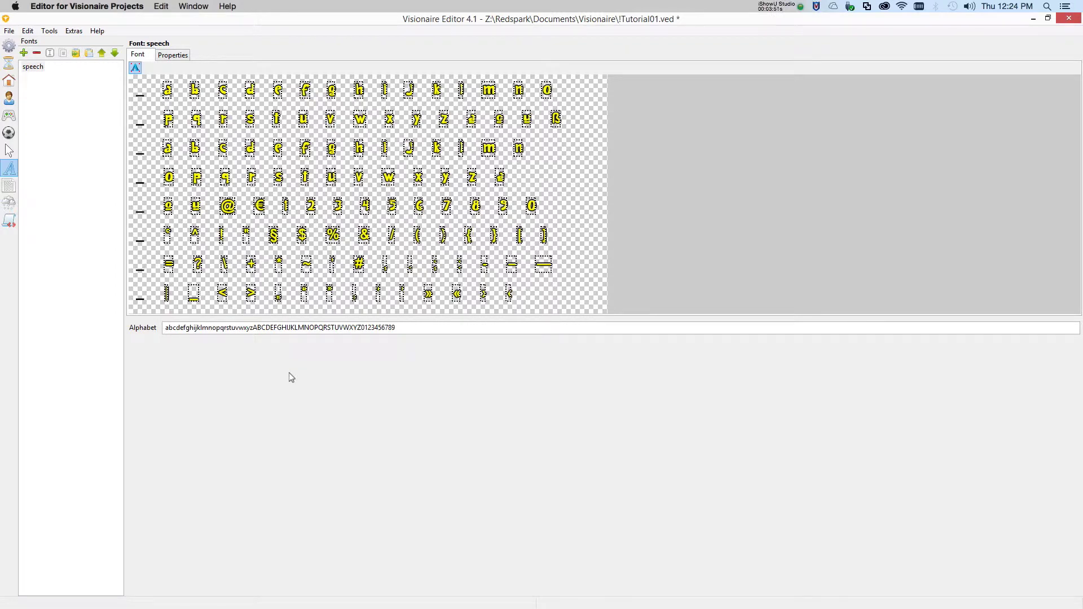
pyautogui.click(134, 67)
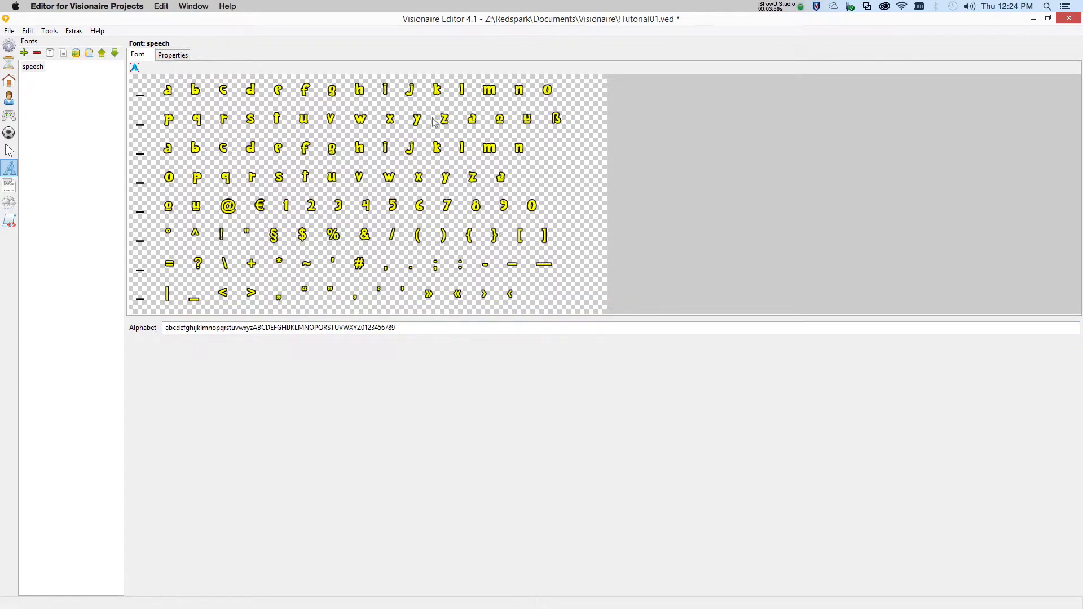
# - Switch to Safari and copy the full character set listed on the Font template file (Photoshop) page
pyautogui.moveTo(183, 327)
pyautogui.moveTo(410, 330)
pyautogui.click(423, 591)
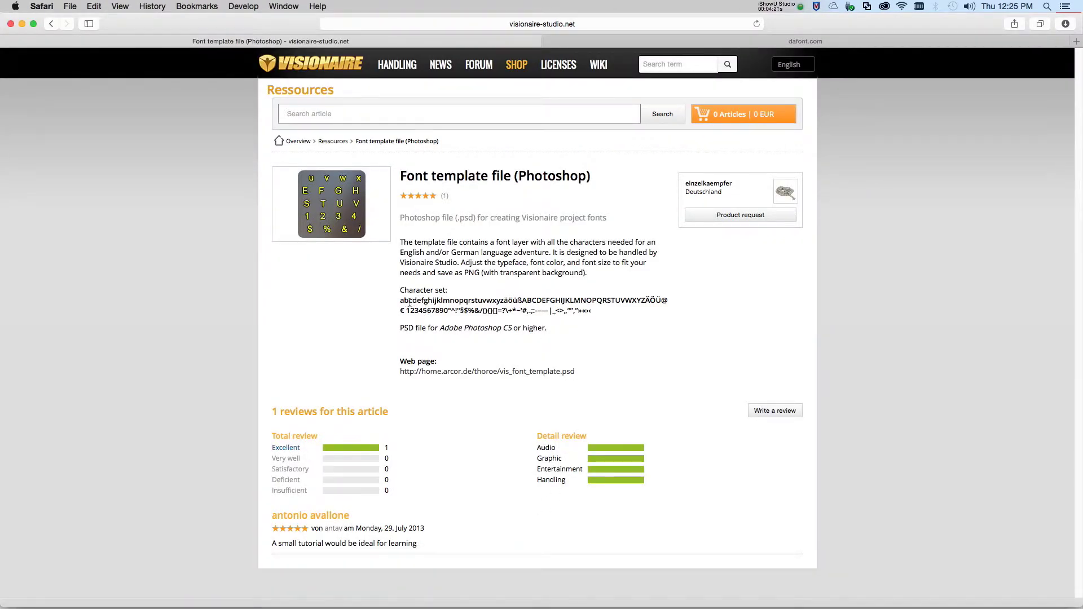
pyautogui.moveTo(401, 303); pyautogui.dragTo(614, 308)
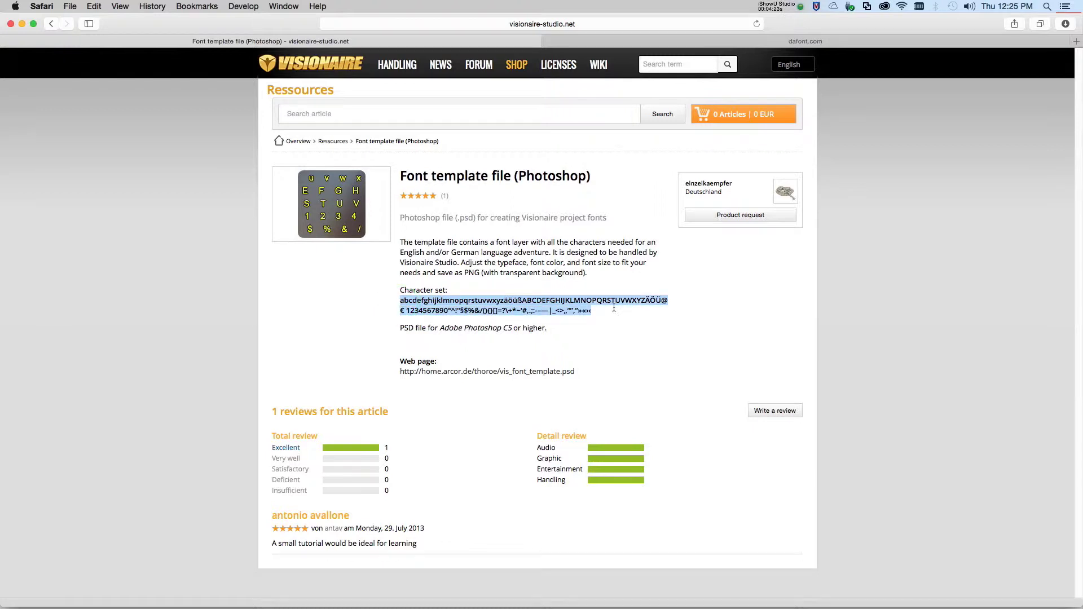
pyautogui.rightClick(565, 310)
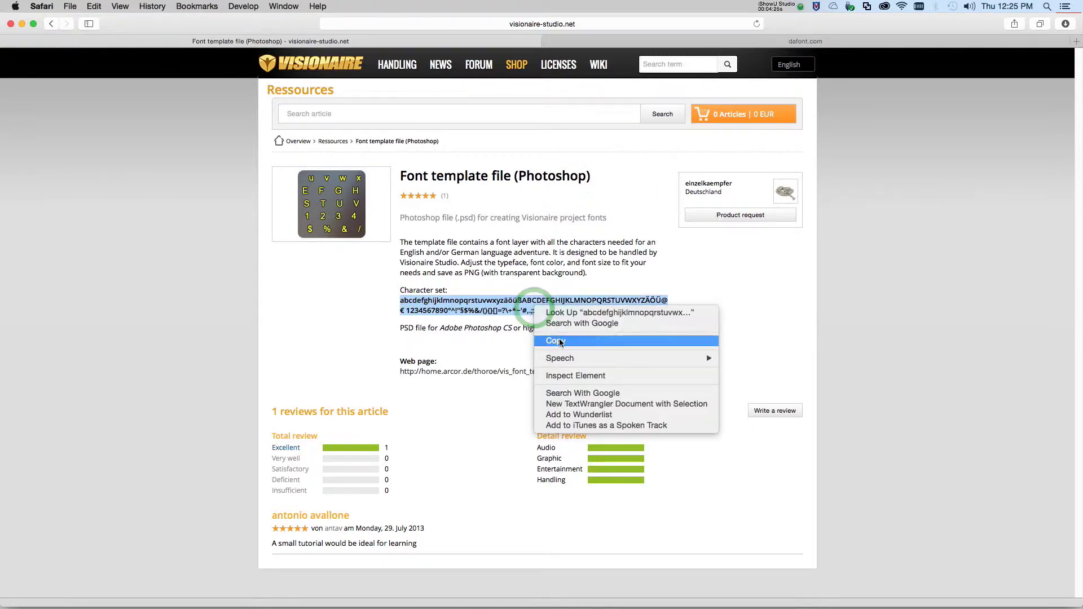
pyautogui.click(552, 336)
# - Switch back to Visionaire Editor and replace the speech font's alphabet with the copied character set
pyautogui.moveTo(482, 607)
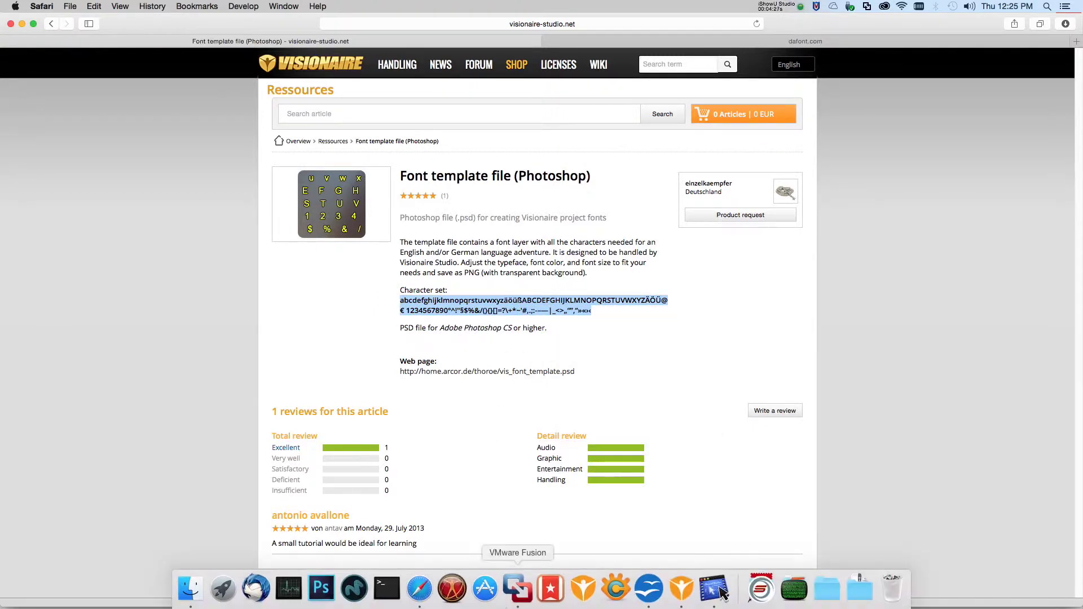
pyautogui.click(683, 588)
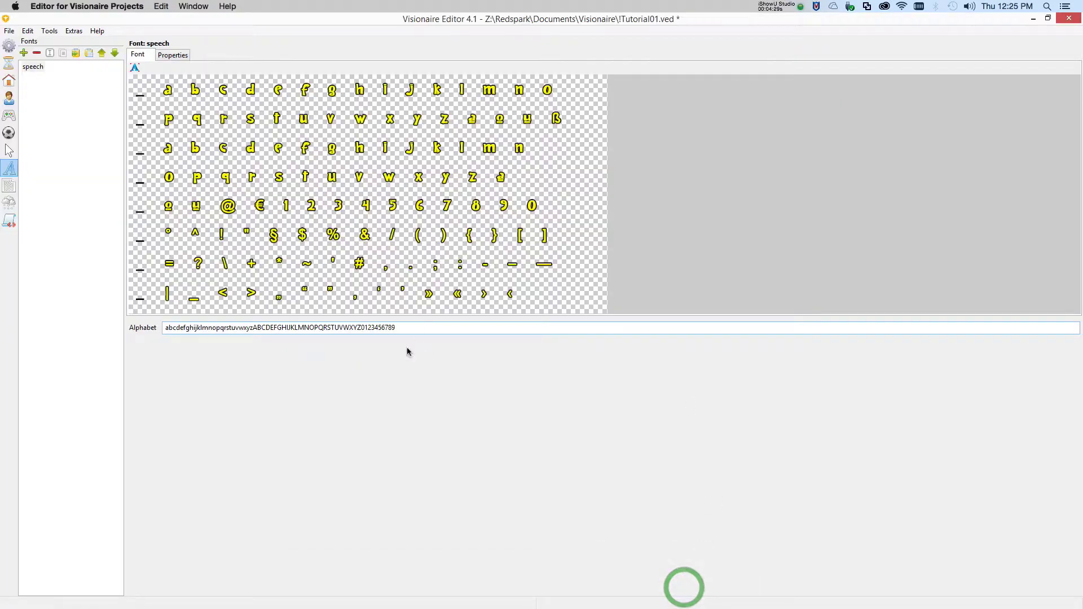
pyautogui.moveTo(410, 329); pyautogui.dragTo(143, 342)
pyautogui.press('super+v')
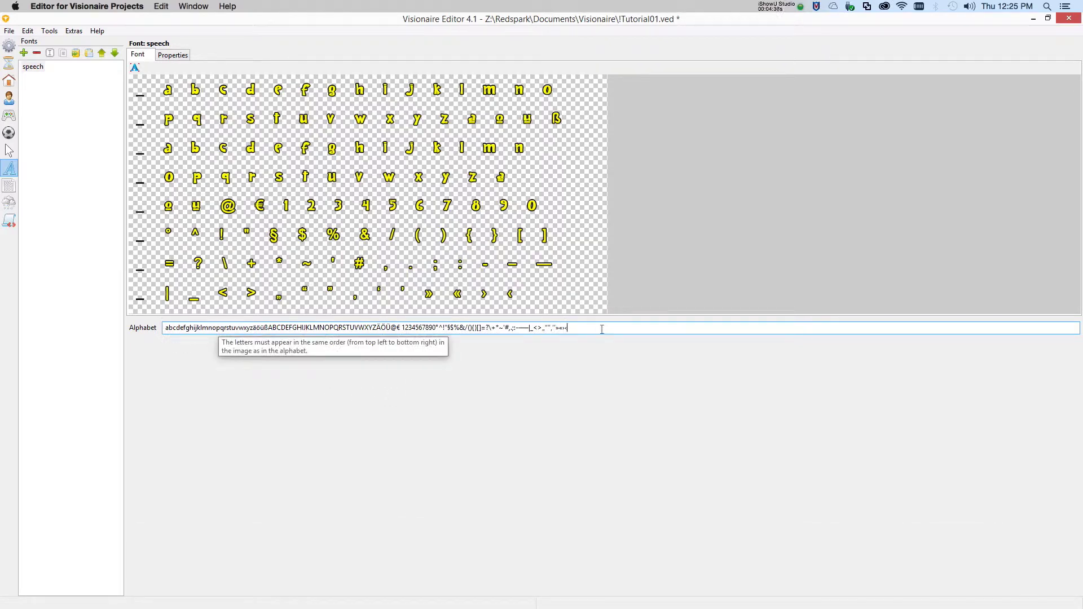
# - Remove the space between the € sign and the digit 1 in the speech font's alphabet
pyautogui.click(165, 328)
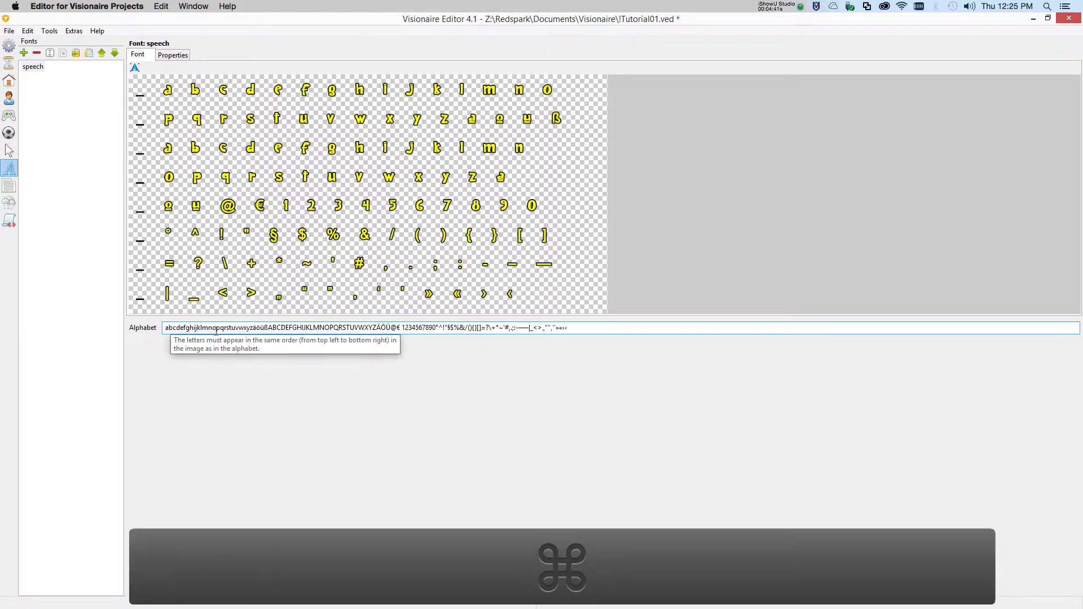
pyautogui.click(399, 327)
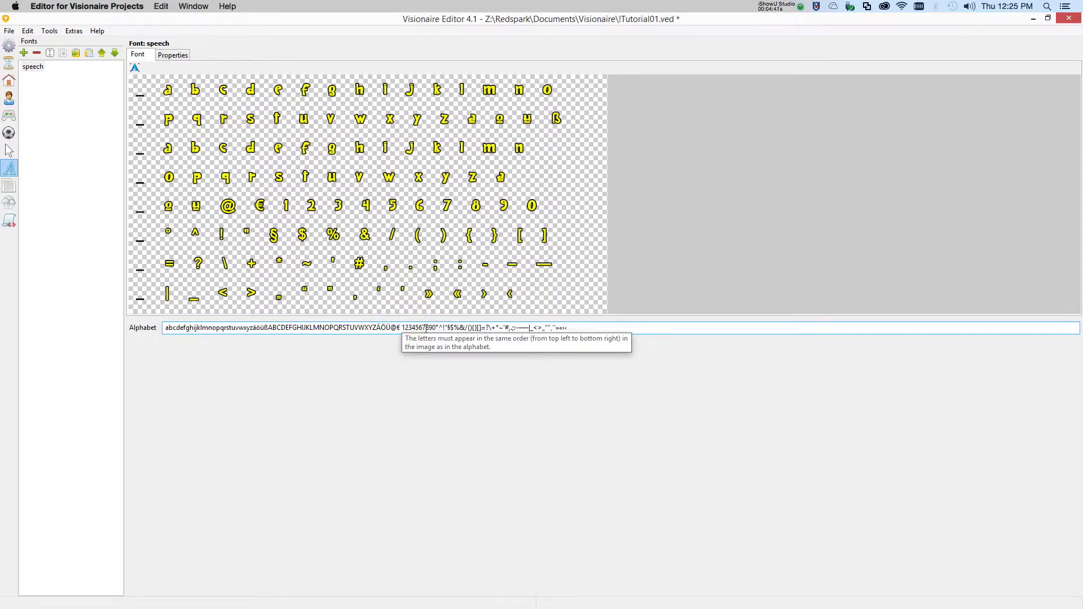
pyautogui.press('BackSpace')
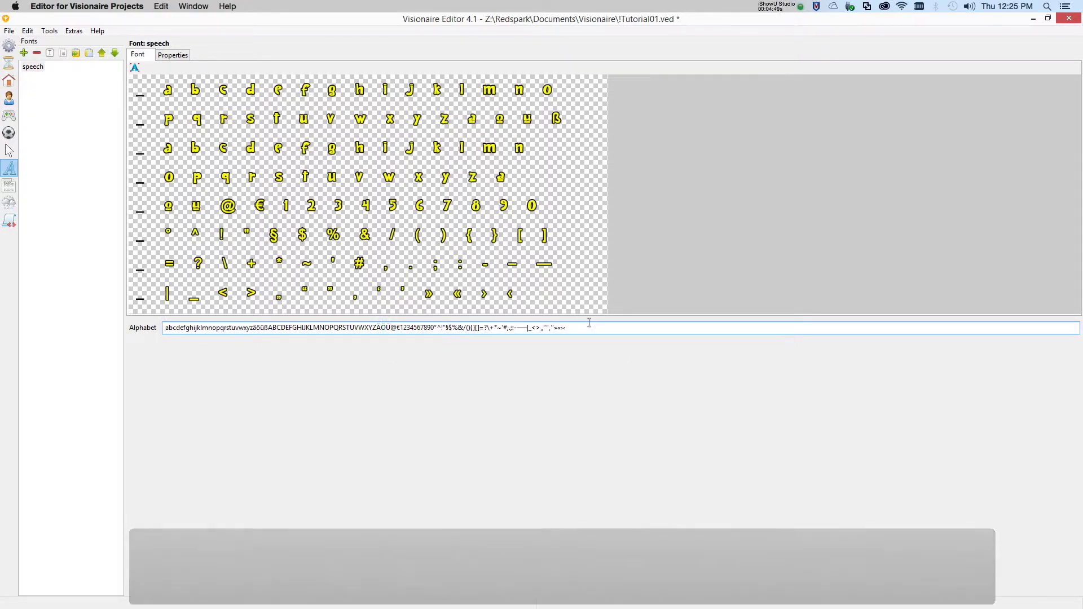
pyautogui.click(585, 327)
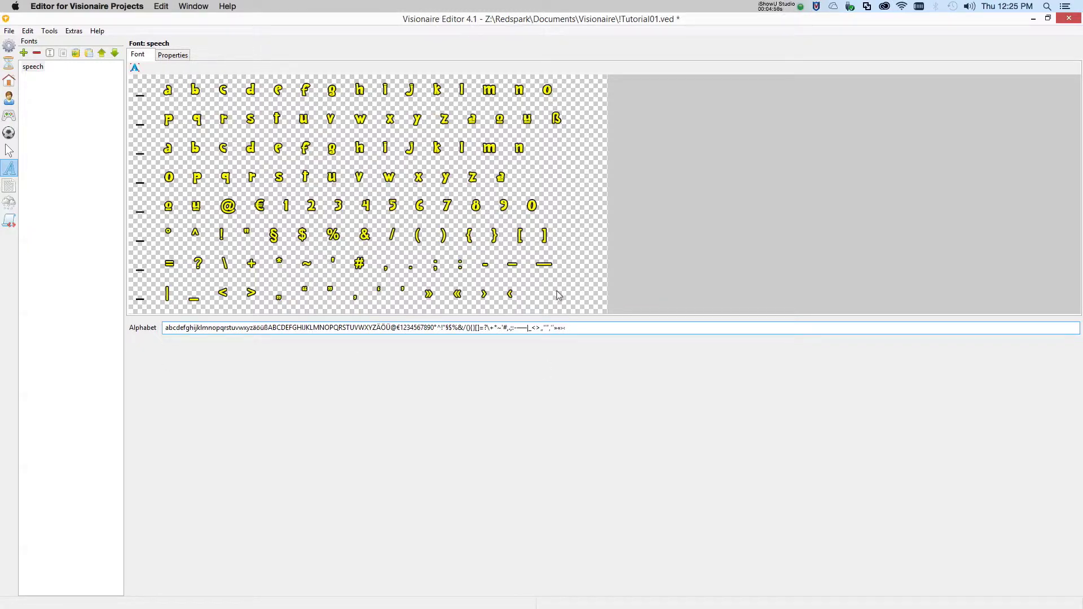
pyautogui.click(601, 329)
pyautogui.click(602, 327)
# - Assign the speech font as the font of the cook character
pyautogui.click(38, 67)
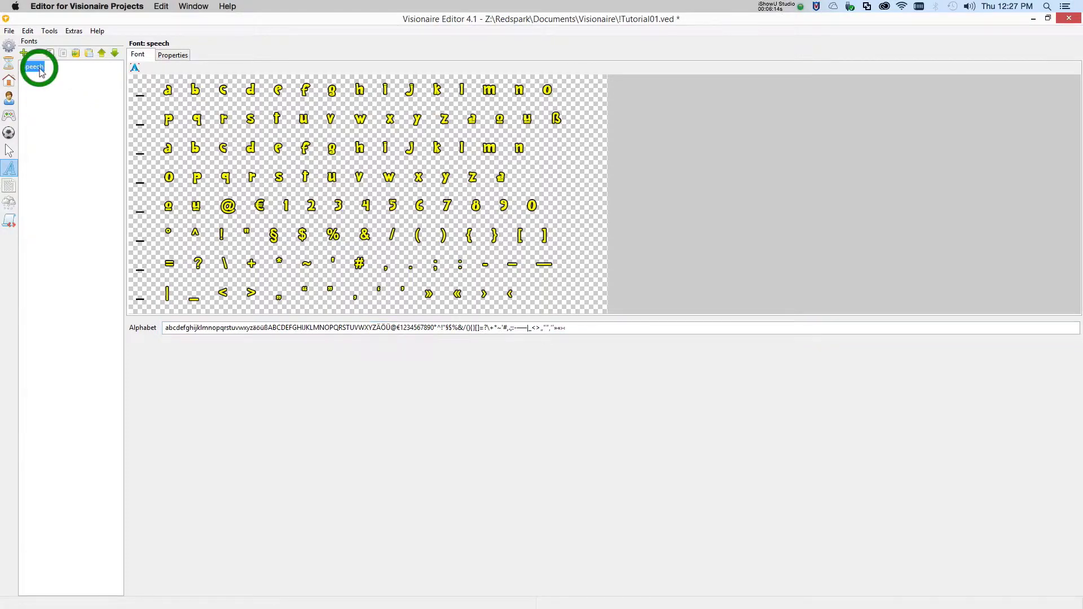
pyautogui.click(9, 98)
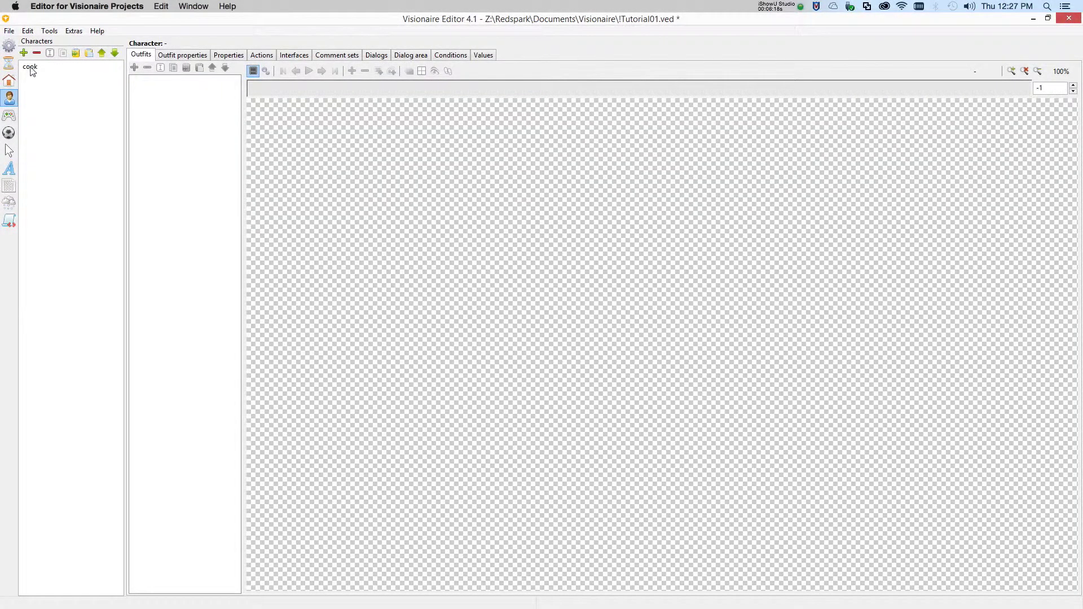
pyautogui.click(30, 67)
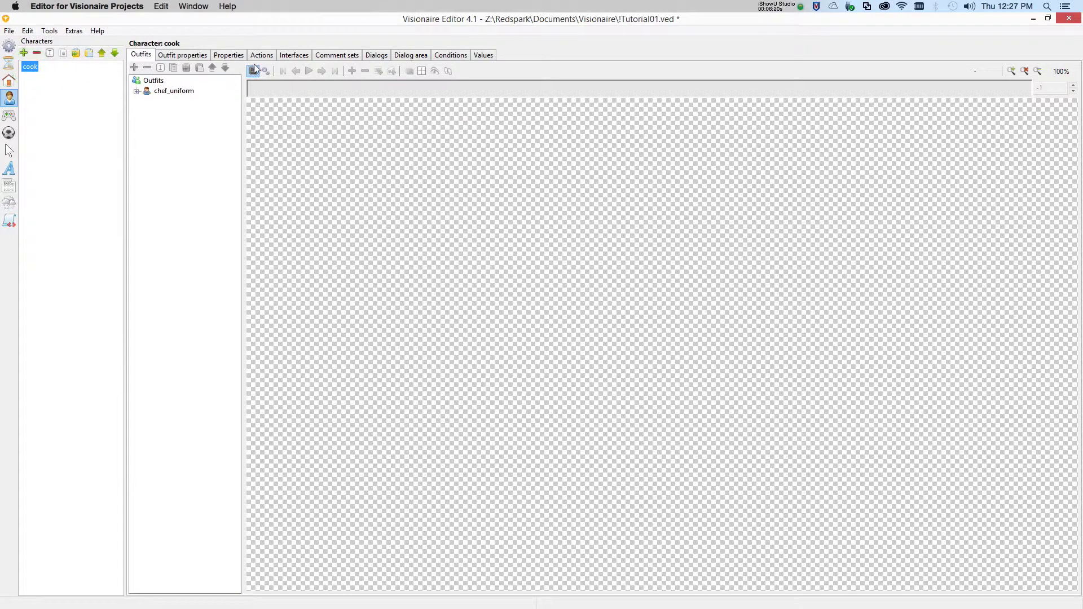
pyautogui.click(225, 56)
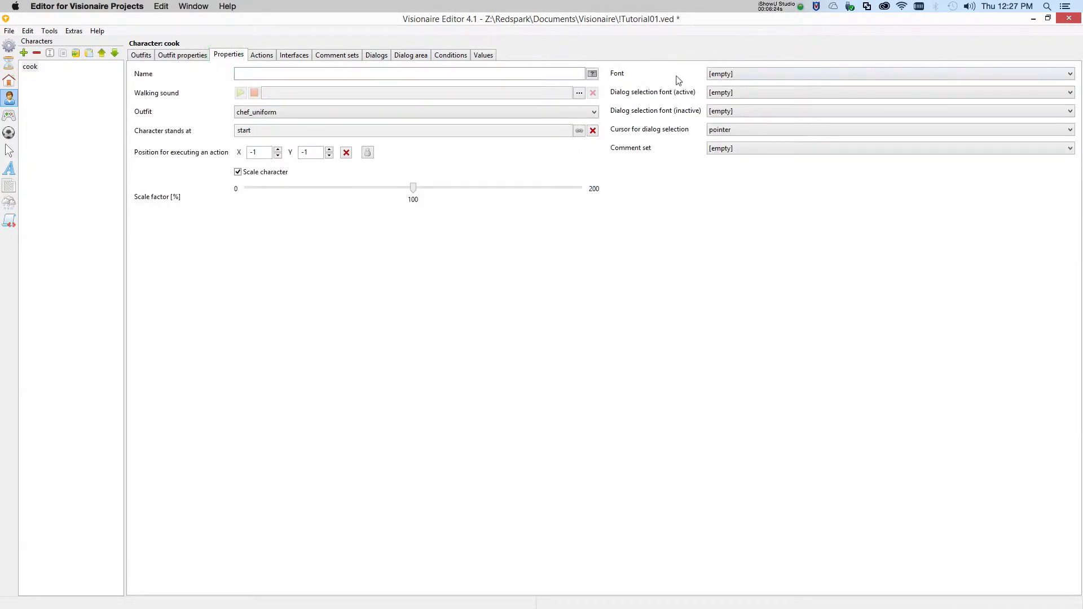
pyautogui.click(1069, 75)
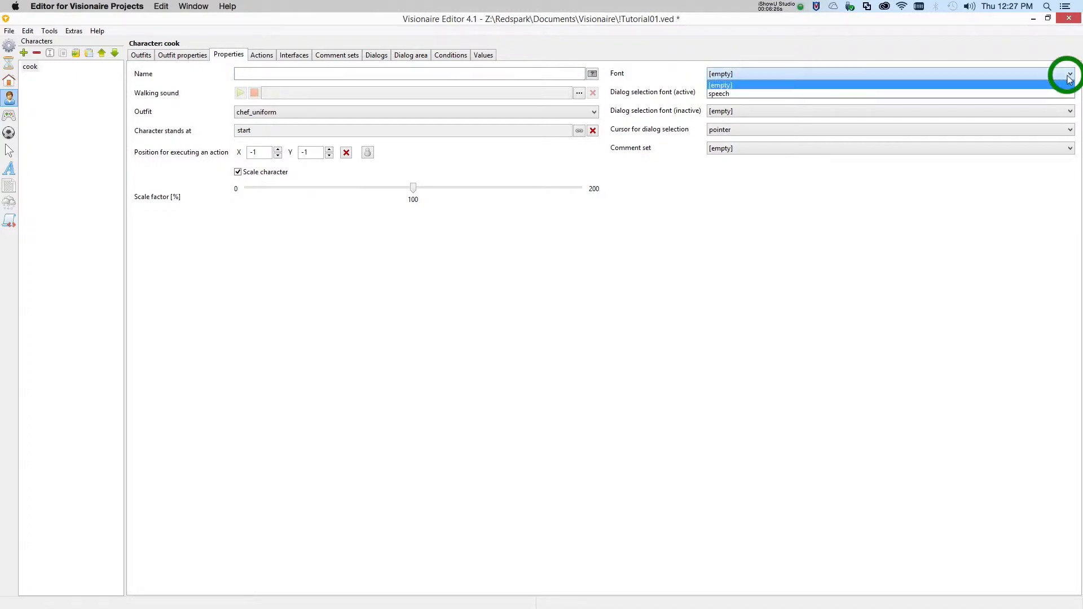
pyautogui.click(727, 94)
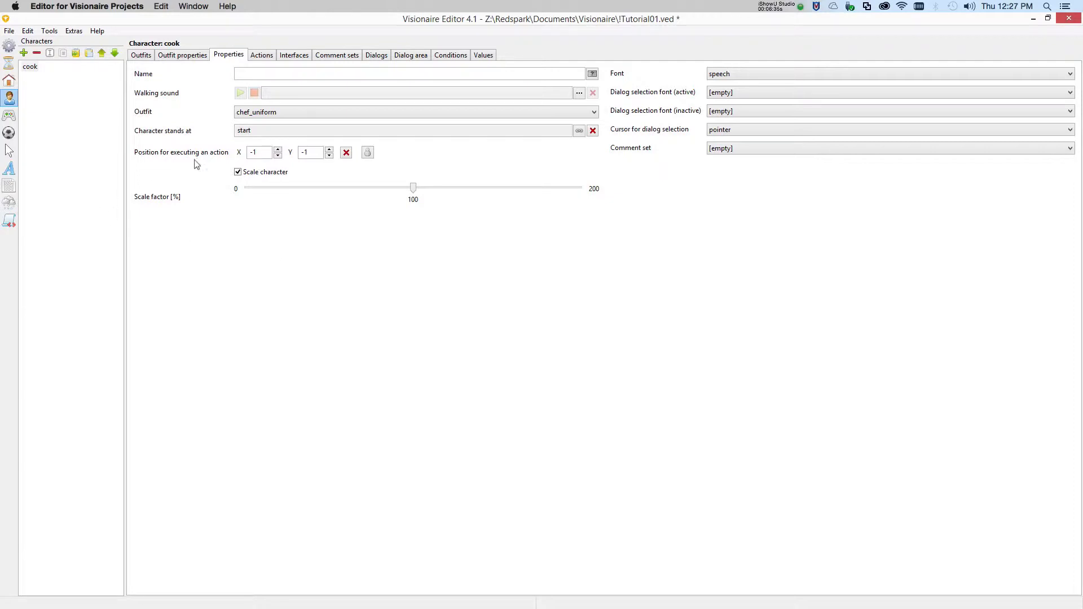
# - Save and run the game, and interact with the desserts on the counter to test the cook's speech text
pyautogui.click(10, 32)
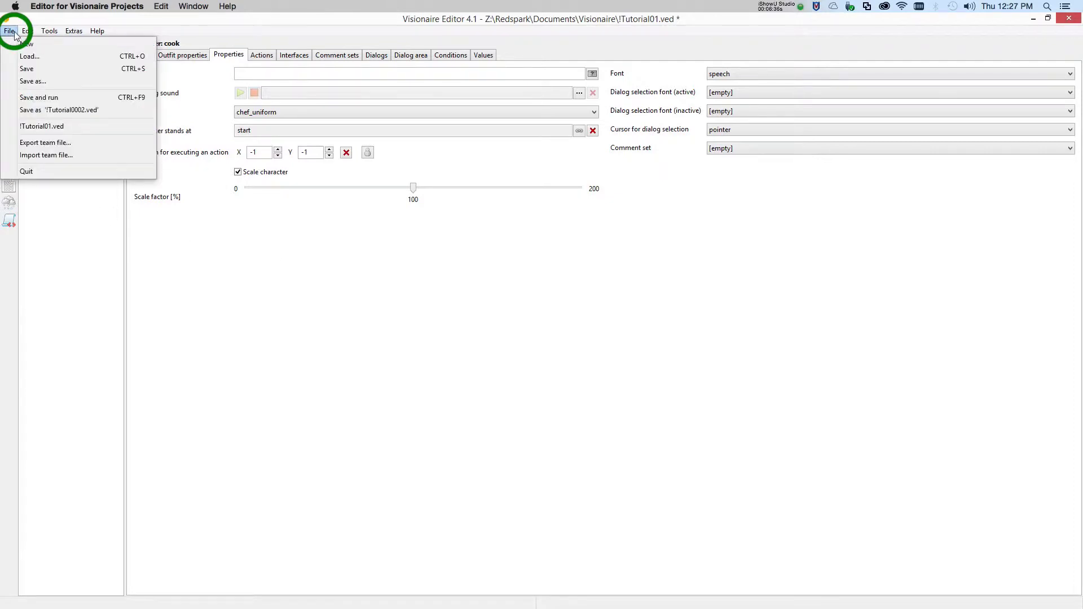
pyautogui.click(42, 98)
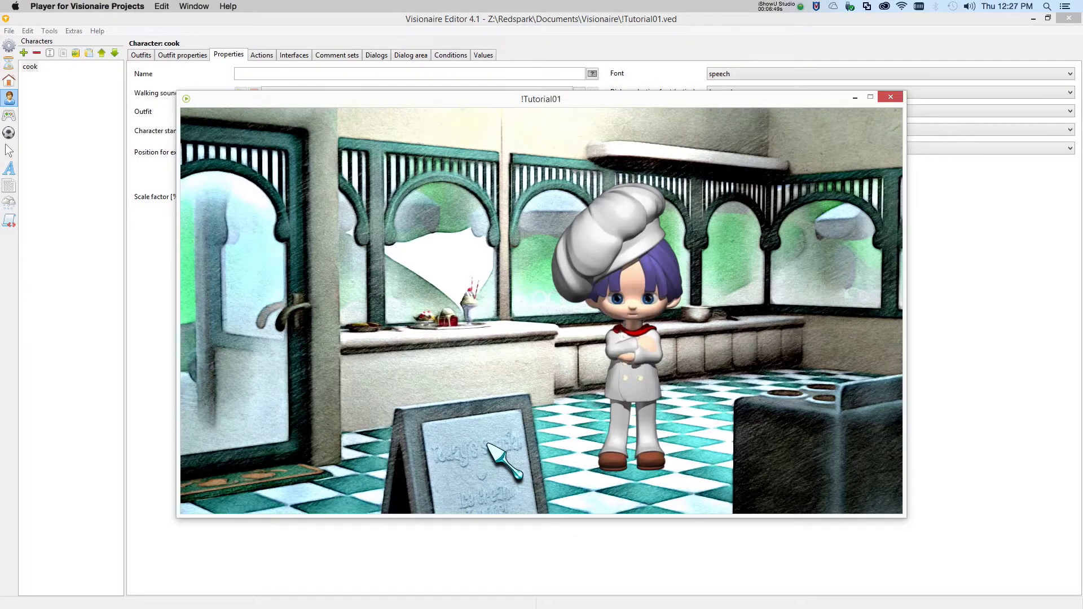
pyautogui.click(488, 445)
pyautogui.click(452, 322)
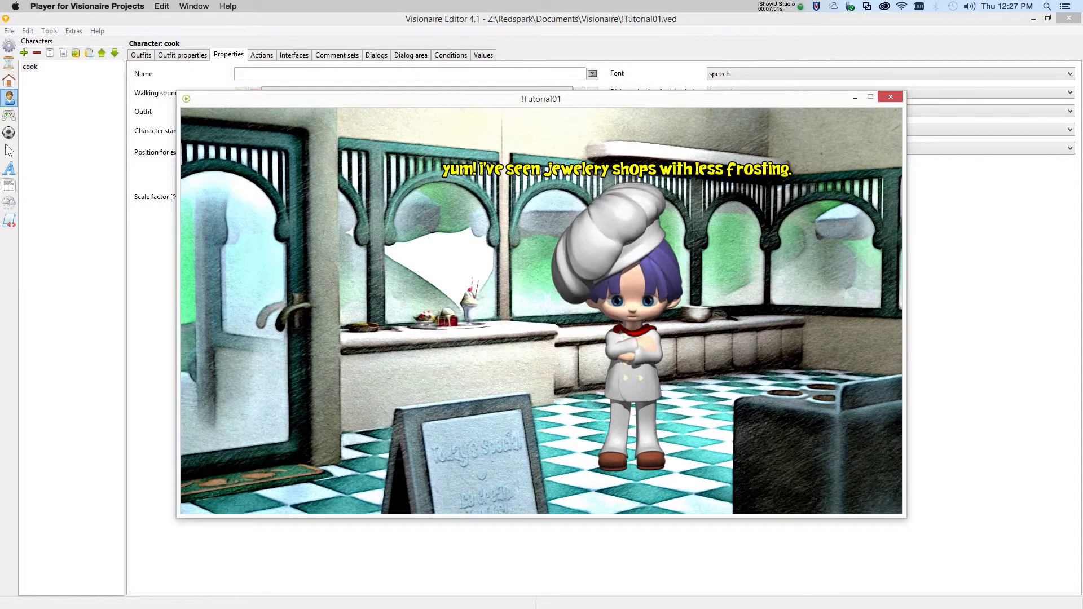
pyautogui.click(452, 321)
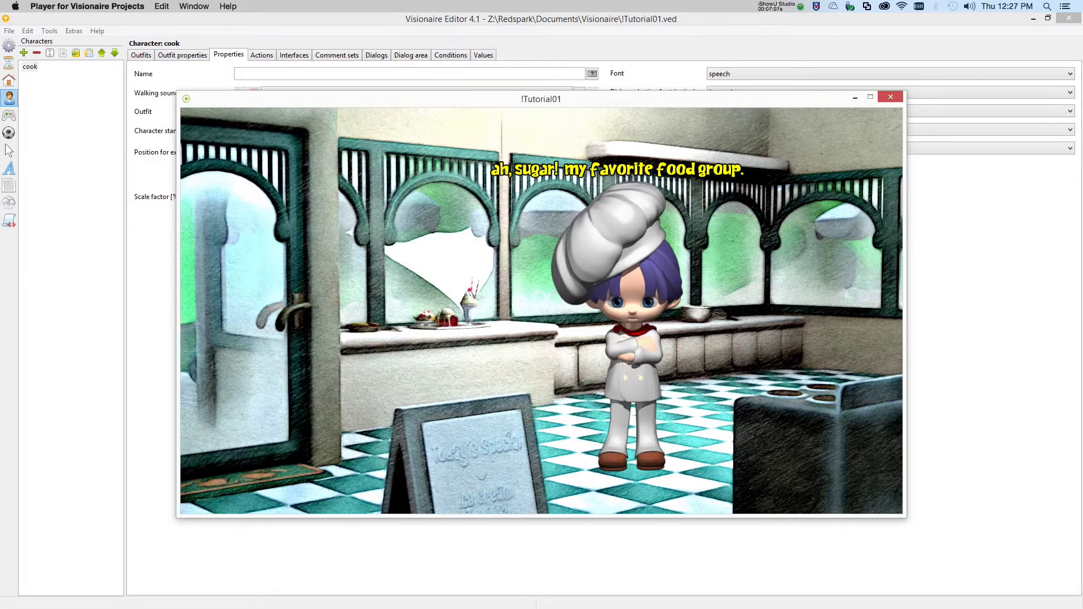
pyautogui.click(451, 320)
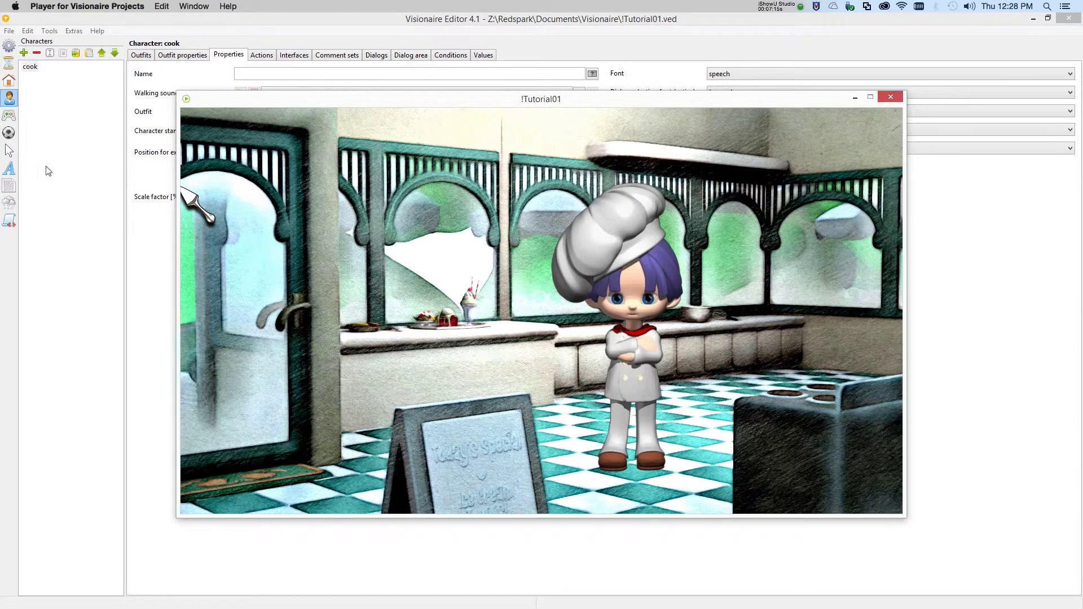
# - Close the running game and set the speech font's letter spacing to -2 pixels
pyautogui.click(896, 98)
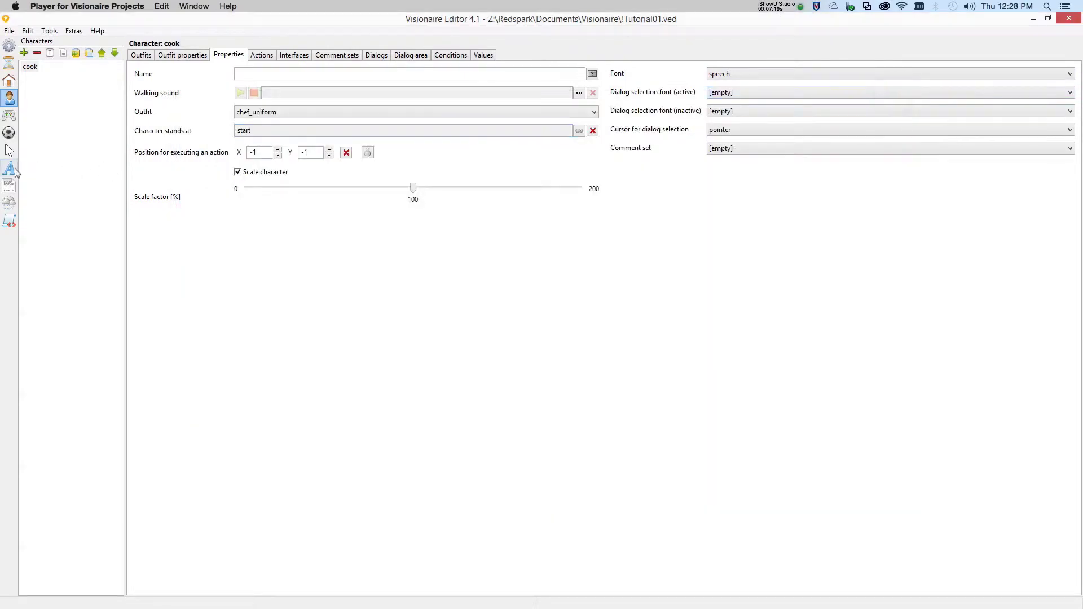
pyautogui.click(11, 169)
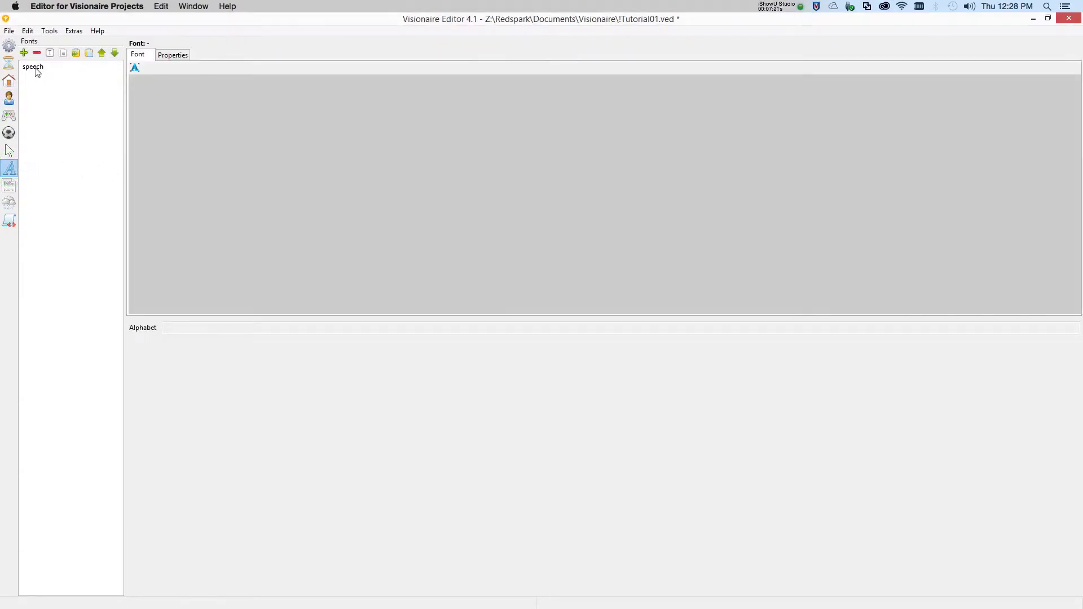
pyautogui.click(34, 68)
pyautogui.click(172, 55)
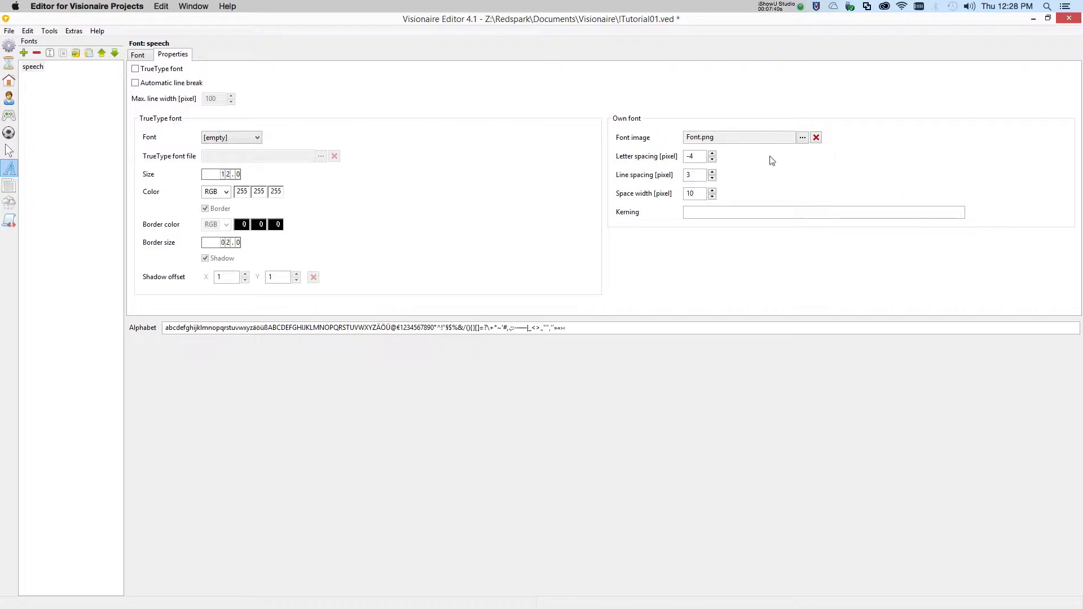
pyautogui.click(712, 154)
pyautogui.click(711, 154)
# - Save and run the game, interact with the desserts to check the cook's text spacing, and close the game
pyautogui.click(9, 30)
pyautogui.click(36, 97)
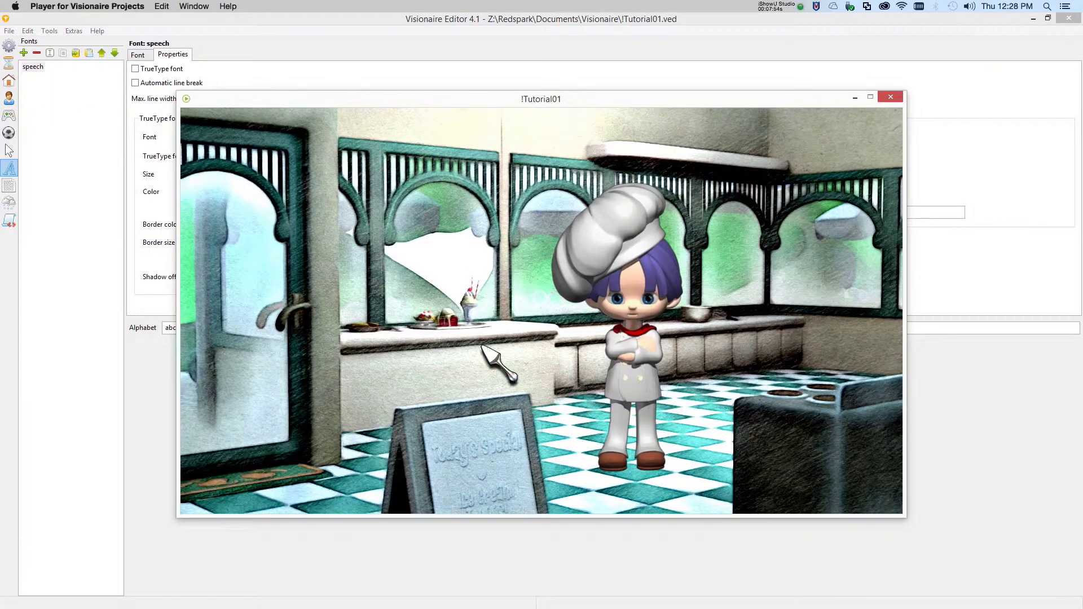
pyautogui.click(471, 307)
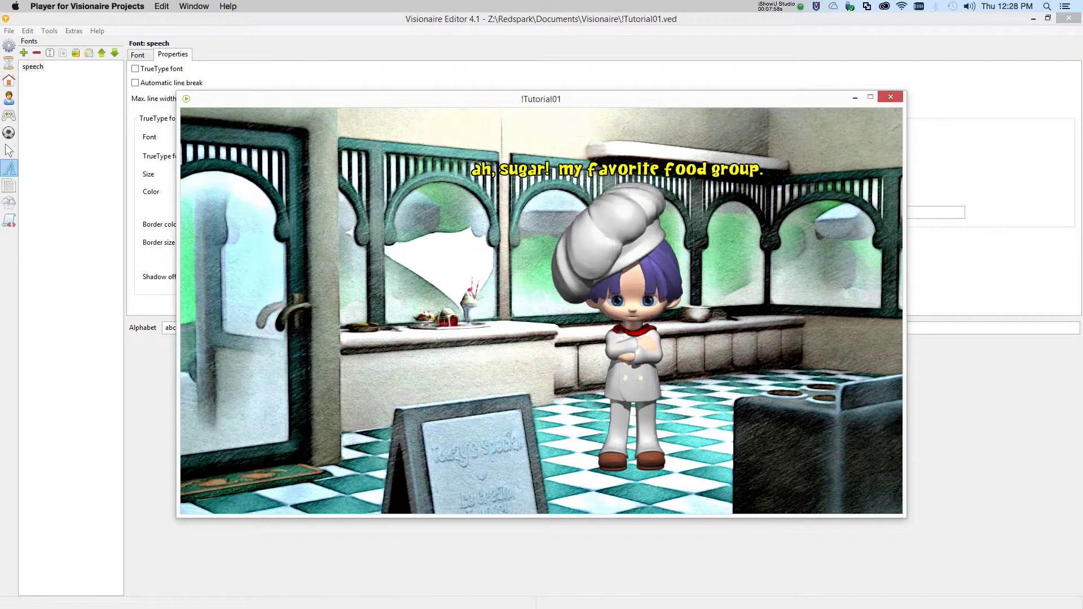
pyautogui.click(473, 304)
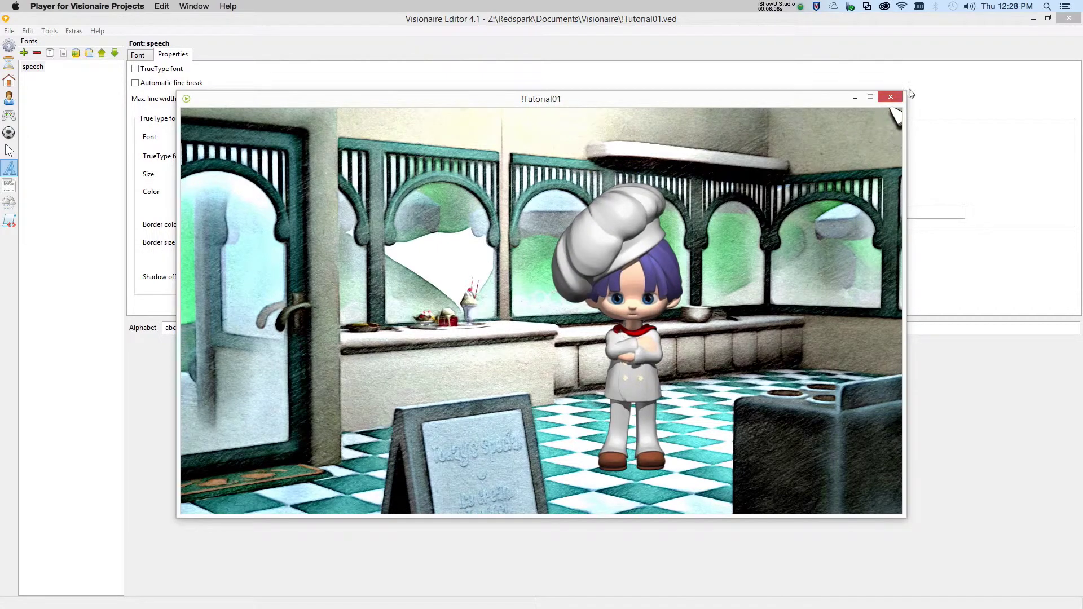
pyautogui.click(891, 97)
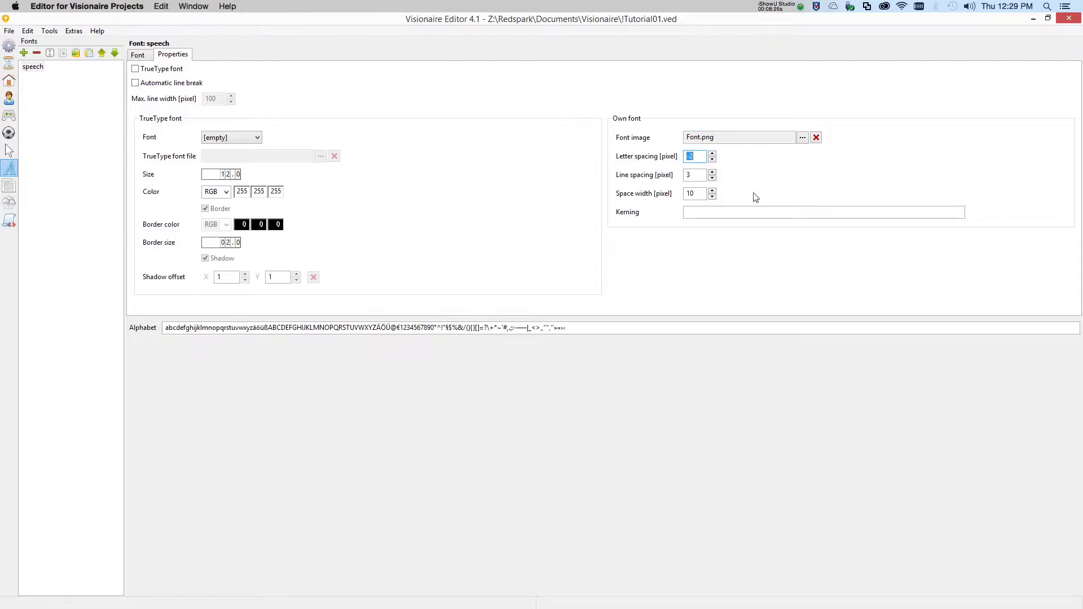
# - Add a second font to the project and name it speech2
pyautogui.click(26, 55)
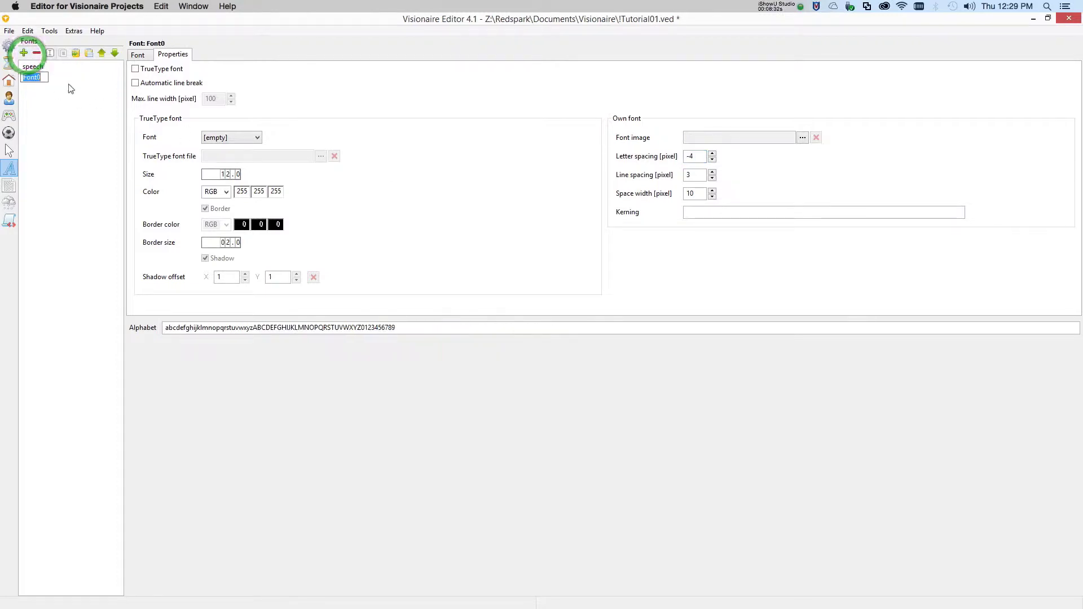
pyautogui.press('BackSpace')
pyautogui.write('Speech2')
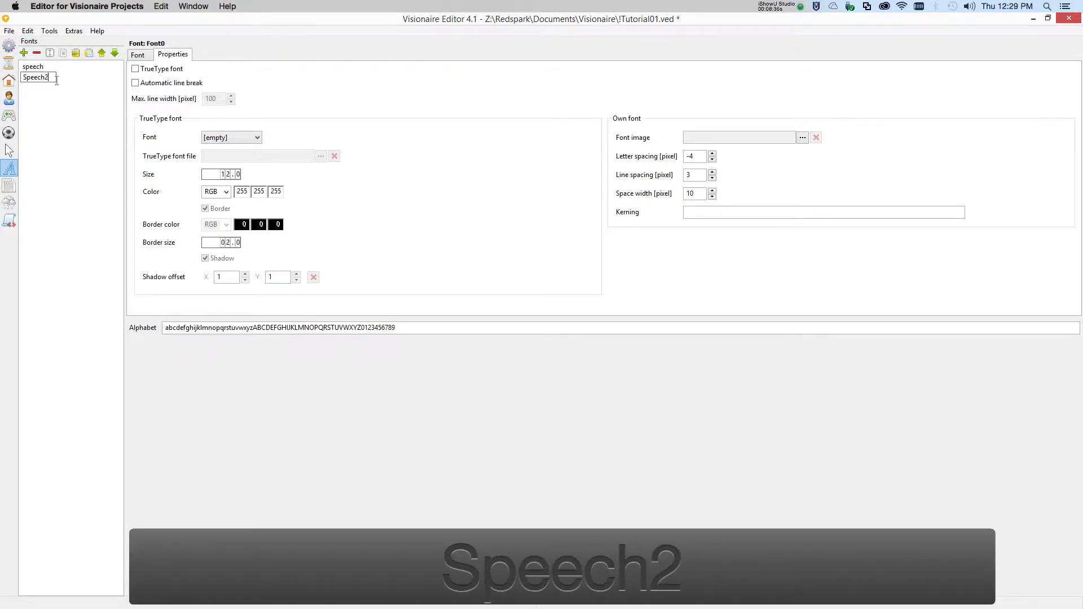
pyautogui.press('Left')
pyautogui.press('Left')
pyautogui.press('Left')
pyautogui.press('Left')
pyautogui.press('Left')
pyautogui.press('Left')
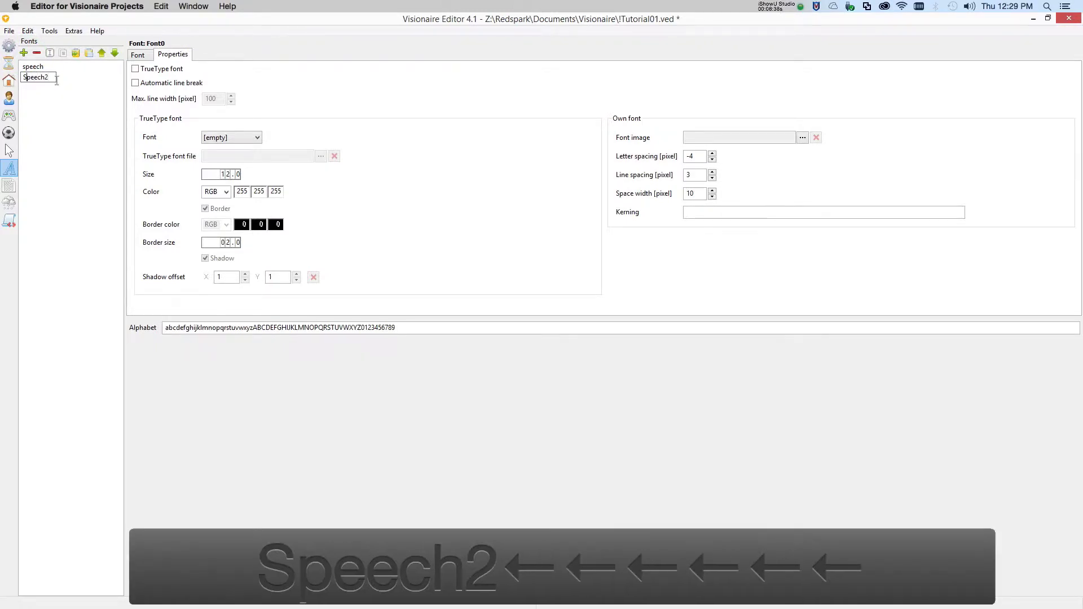
pyautogui.press('BackSpace')
pyautogui.write('s')
pyautogui.press('Return')
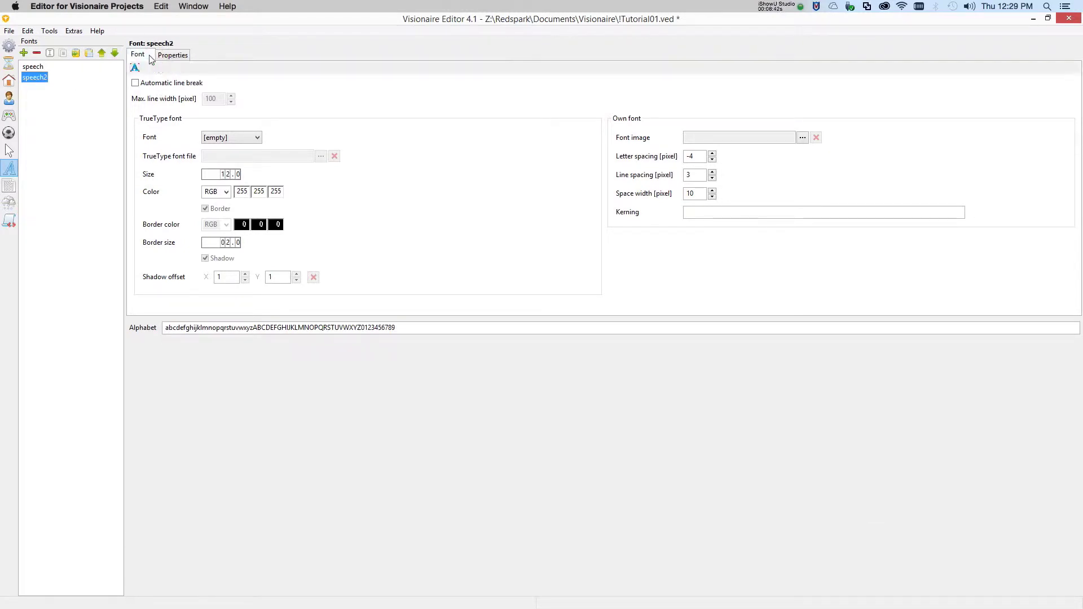
# - Set speech2 to be a TrueType font in its properties
pyautogui.click(145, 55)
pyautogui.click(163, 54)
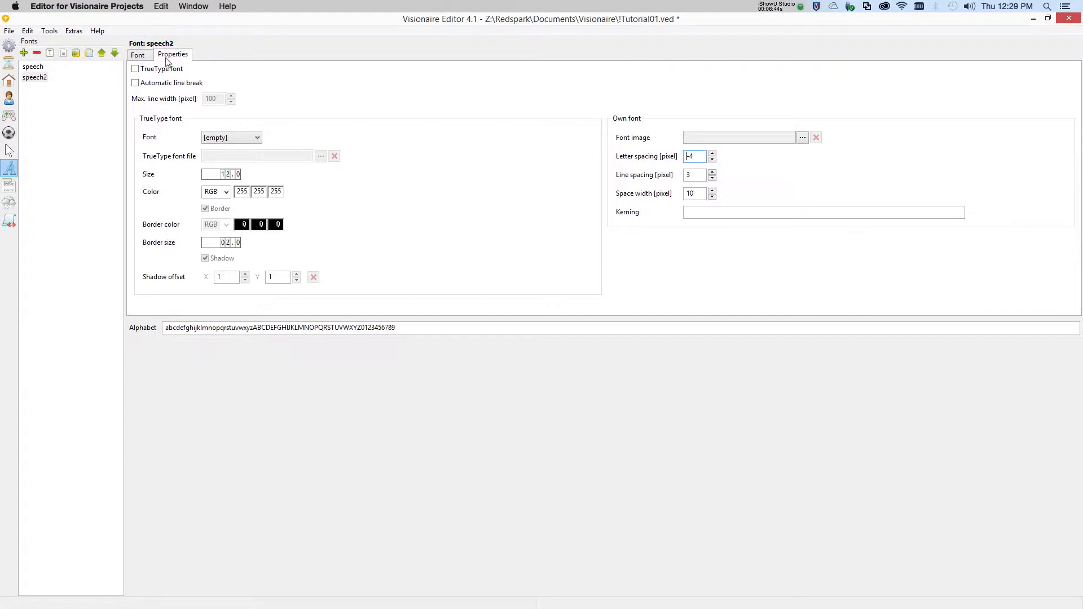
pyautogui.click(136, 69)
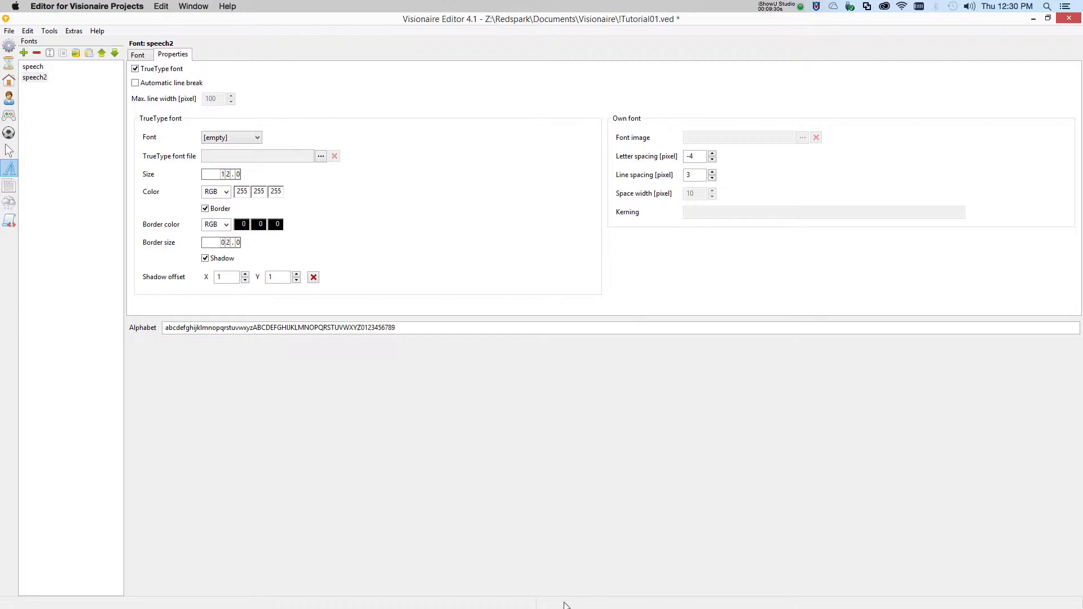
# - Switch to Safari, bring up dafont.com, and browse the Gothic Medieval and Fancy Cartoon font categories
pyautogui.moveTo(566, 606)
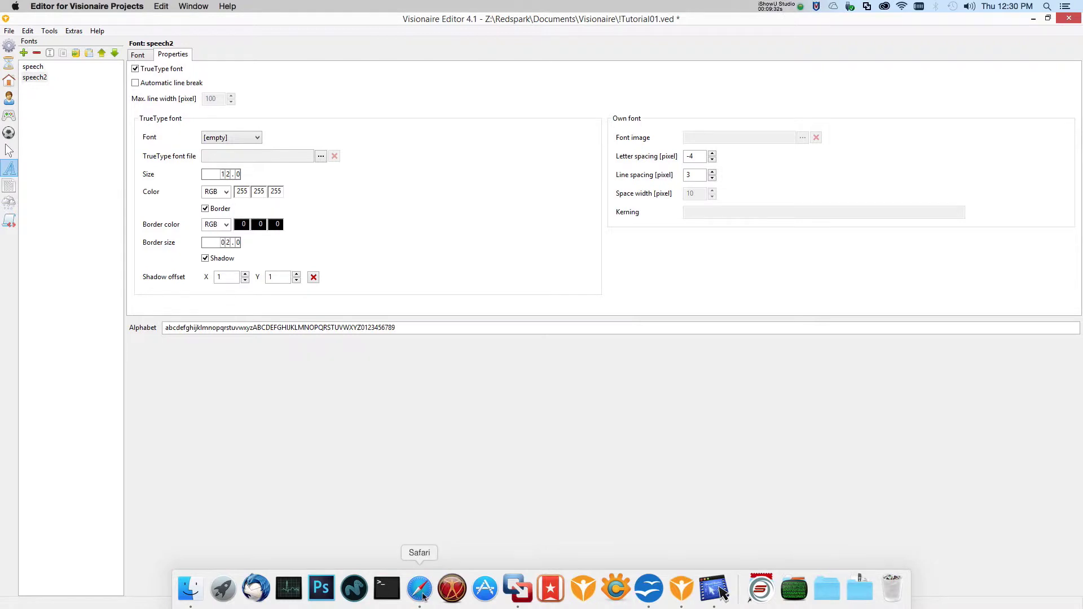
pyautogui.click(419, 588)
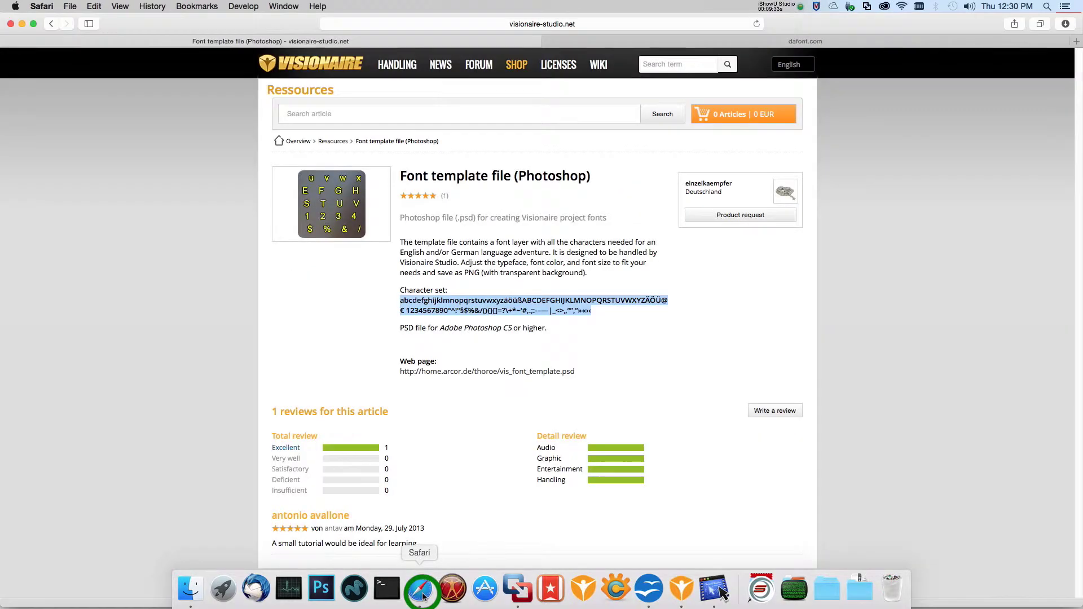
pyautogui.click(595, 41)
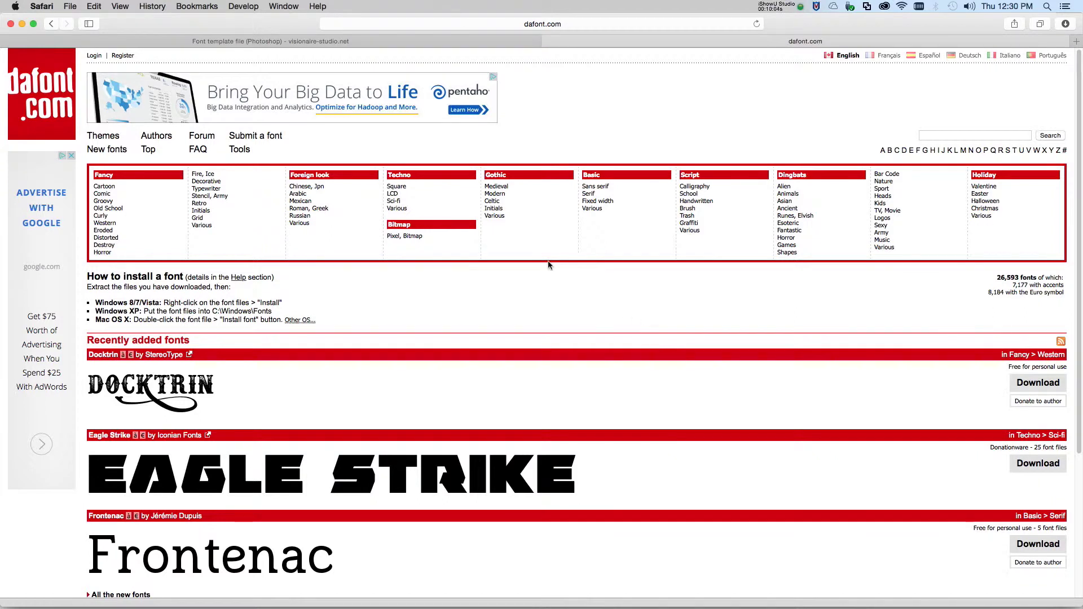
pyautogui.click(506, 191)
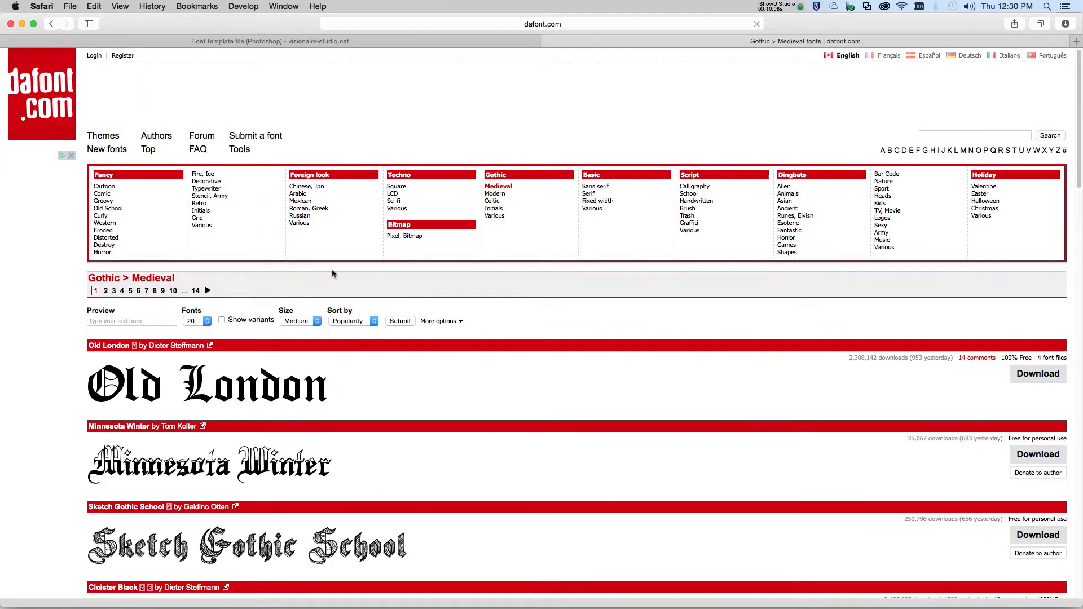
pyautogui.click(111, 189)
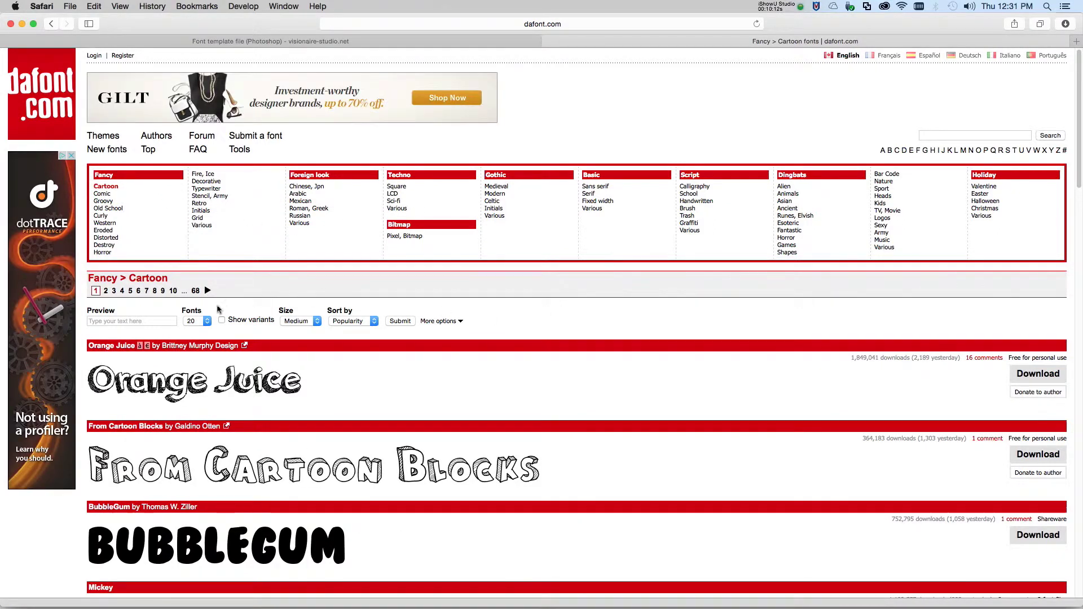
# - Filter the Cartoon fonts to Public domain / GPL / OFL and 100% Free, preview them with "Oh, It's a sign!", and examine the matching fonts
pyautogui.click(451, 325)
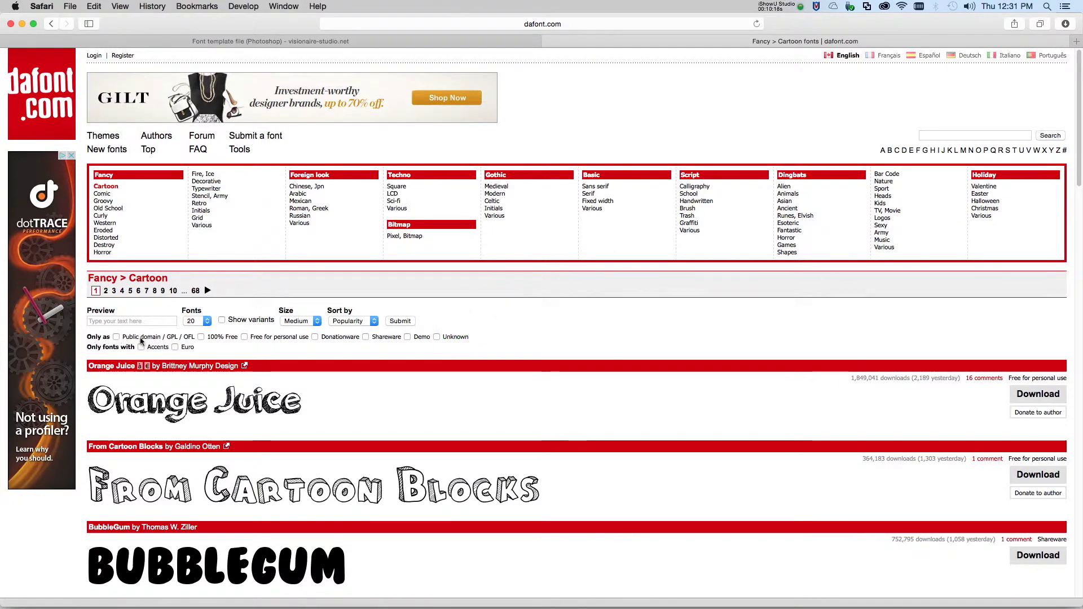
pyautogui.click(201, 337)
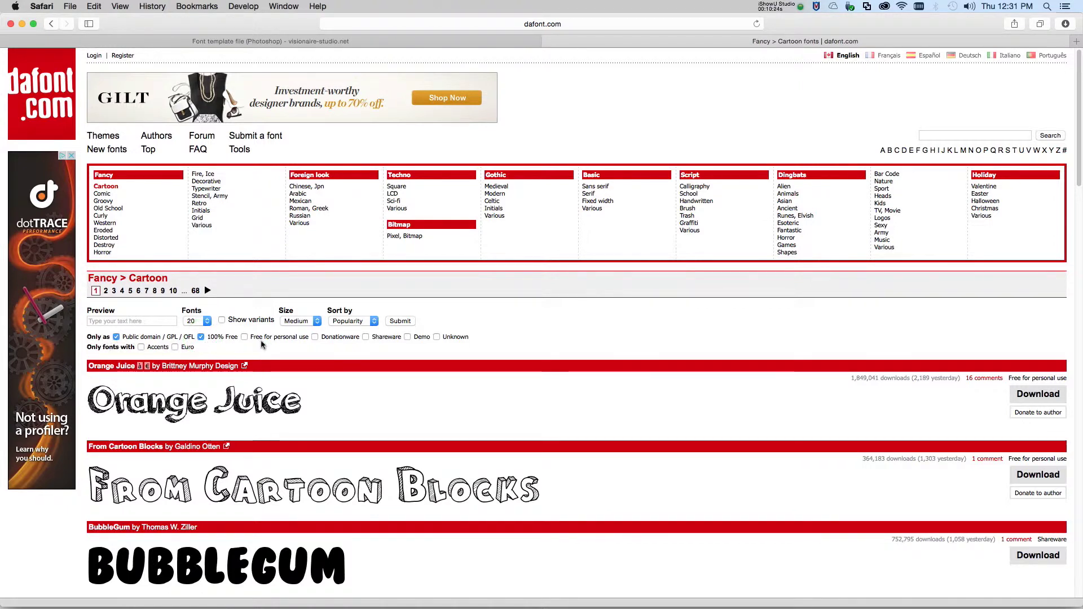
pyautogui.click(131, 321)
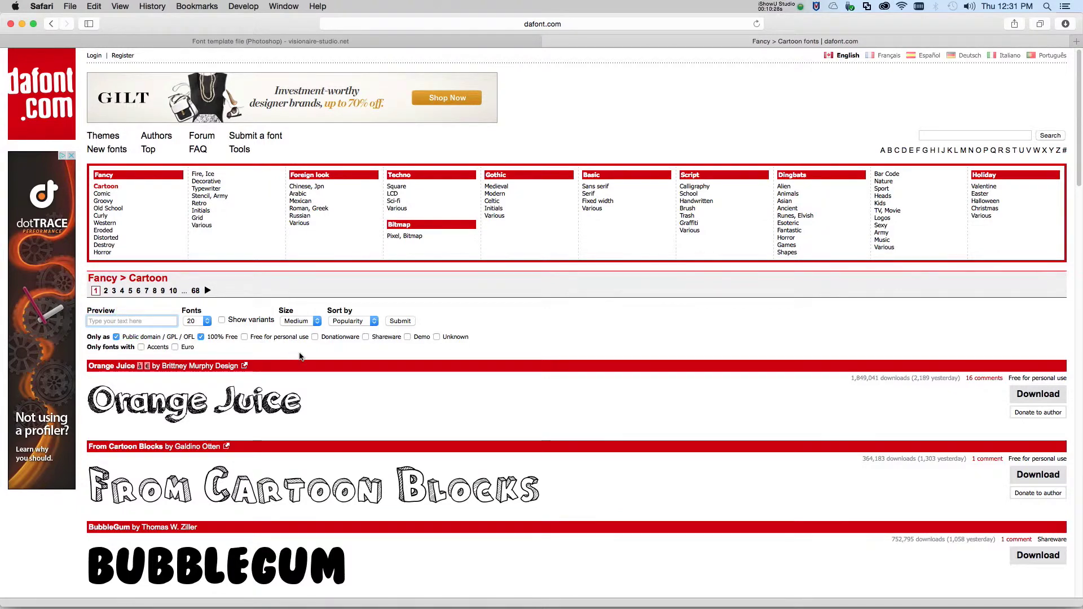
pyautogui.write("Oh, It's a sign!")
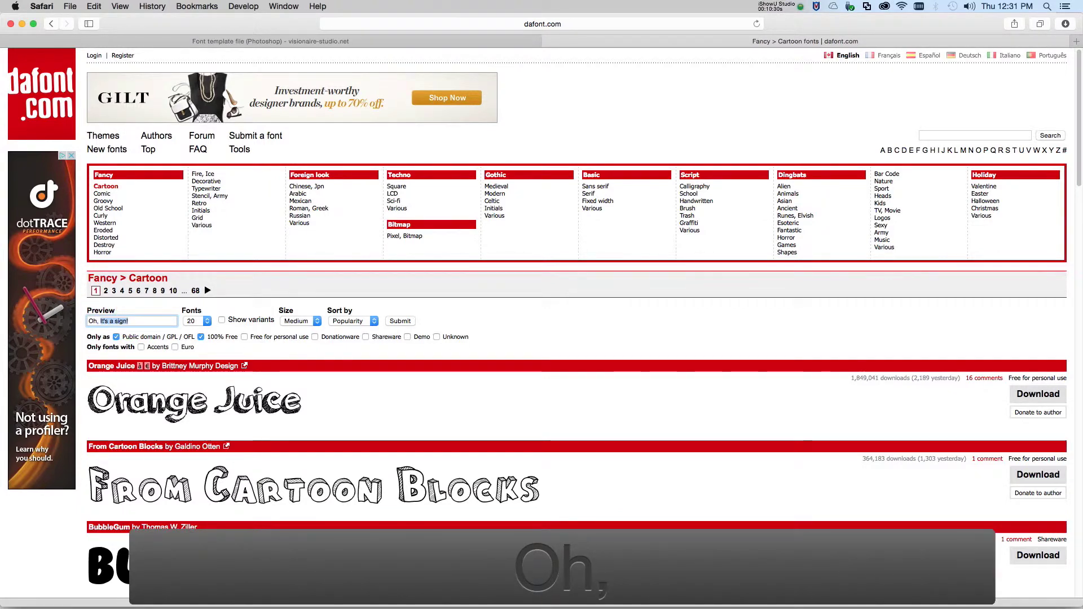
pyautogui.press('Right')
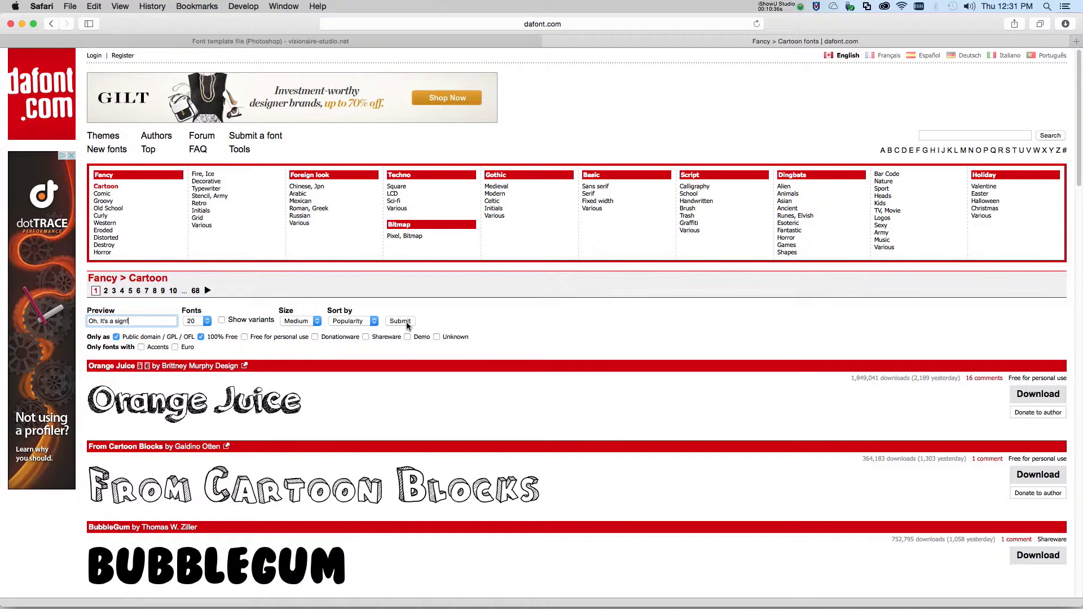
pyautogui.click(401, 322)
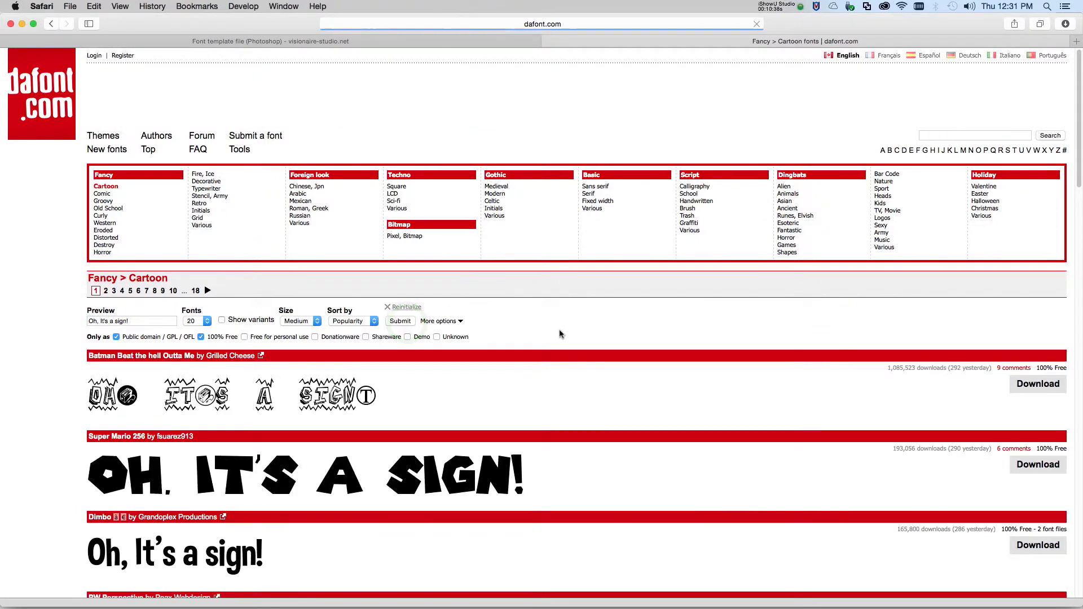
pyautogui.scroll(-5, 607, 399)
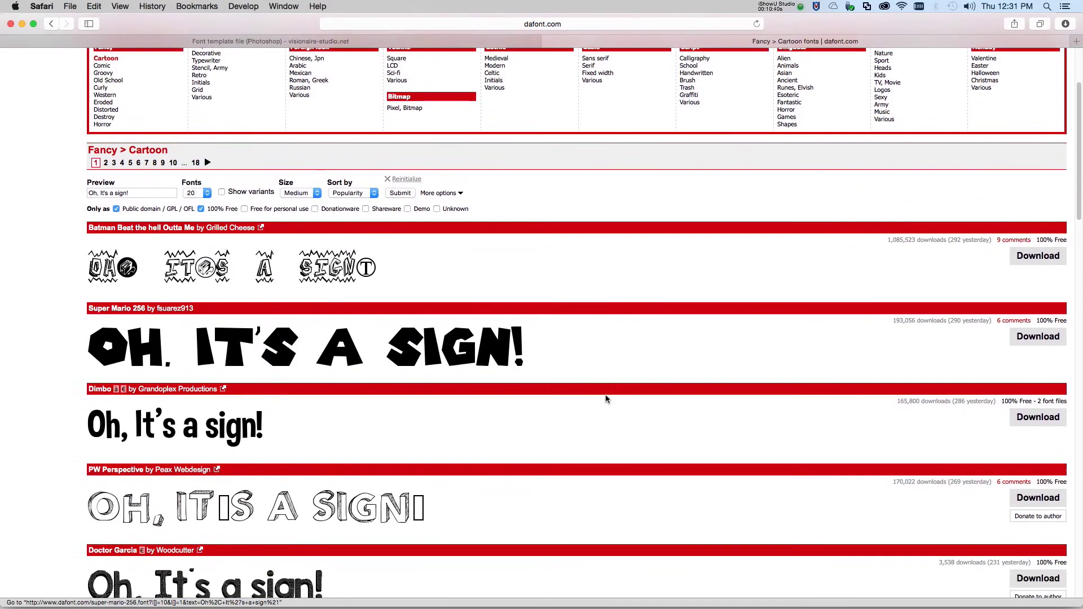
pyautogui.scroll(-4, 606, 400)
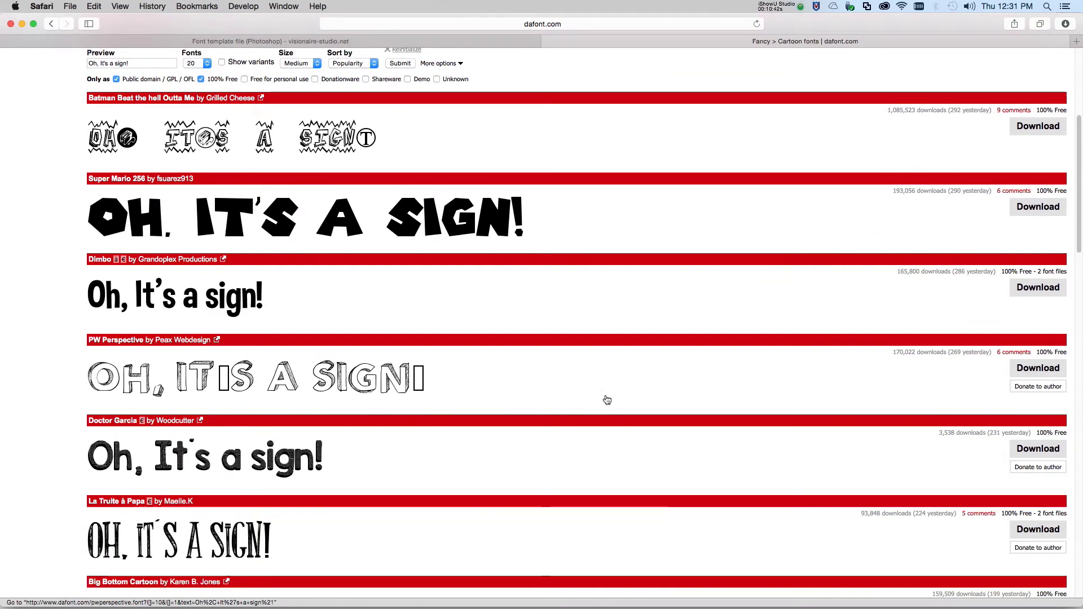
pyautogui.scroll(-4, 607, 400)
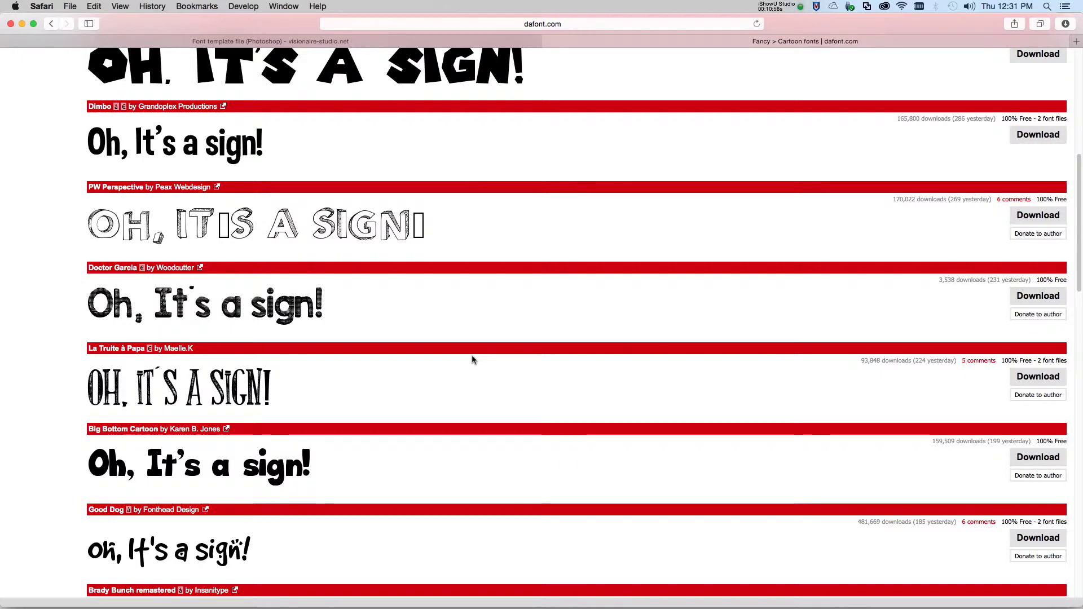
pyautogui.scroll(-2, 468, 362)
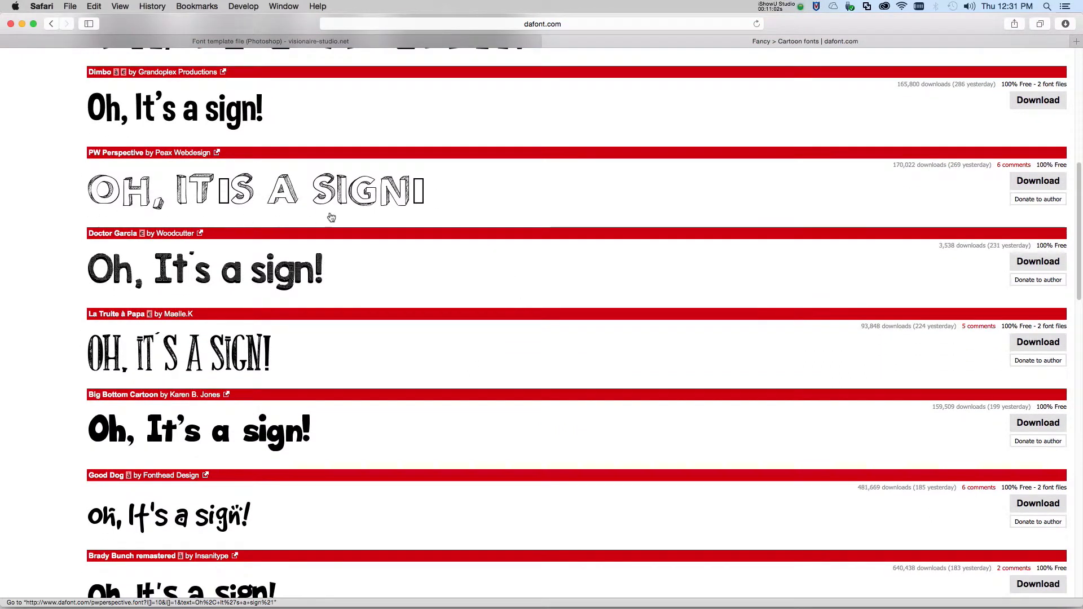
pyautogui.scroll(-1, 395, 389)
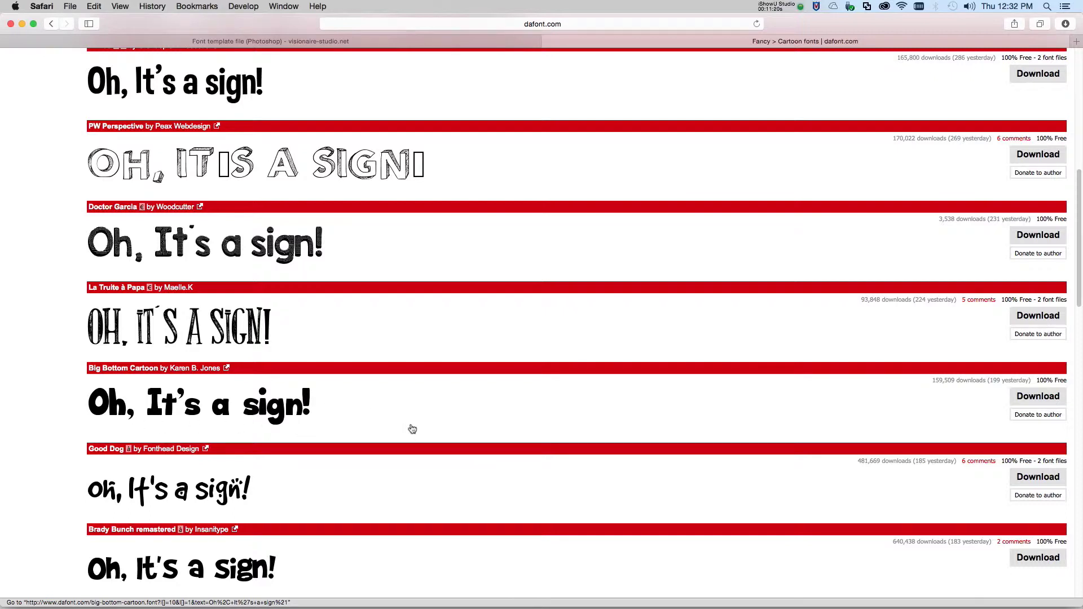
# - Switch back to Visionaire Editor and load Big_Bottom_Typeface_Normal as the TrueType font file of speech2
pyautogui.moveTo(550, 592)
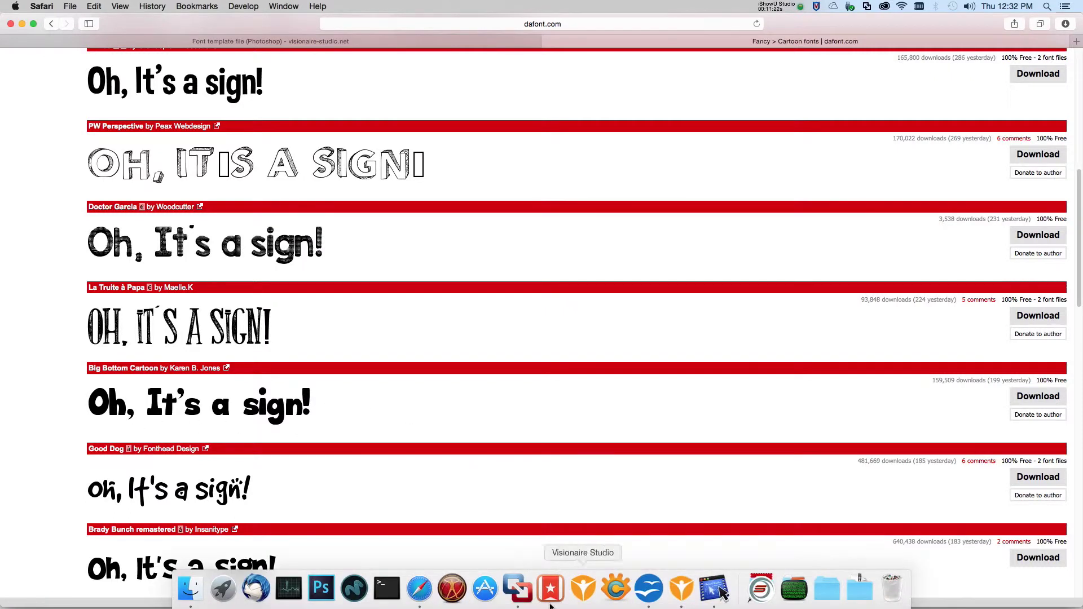
pyautogui.click(681, 591)
pyautogui.click(320, 156)
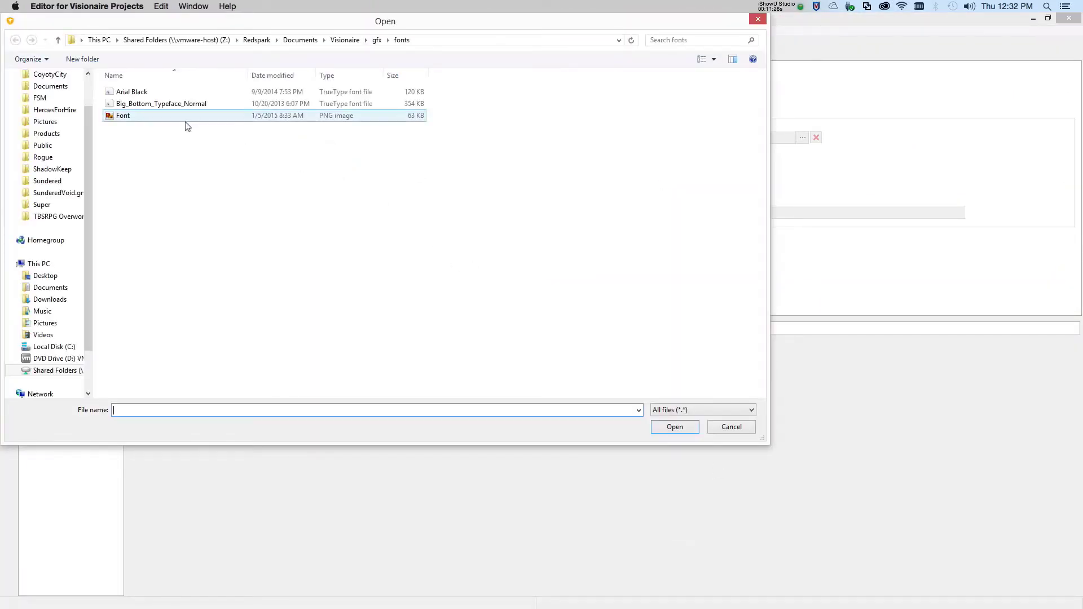
pyautogui.click(167, 110)
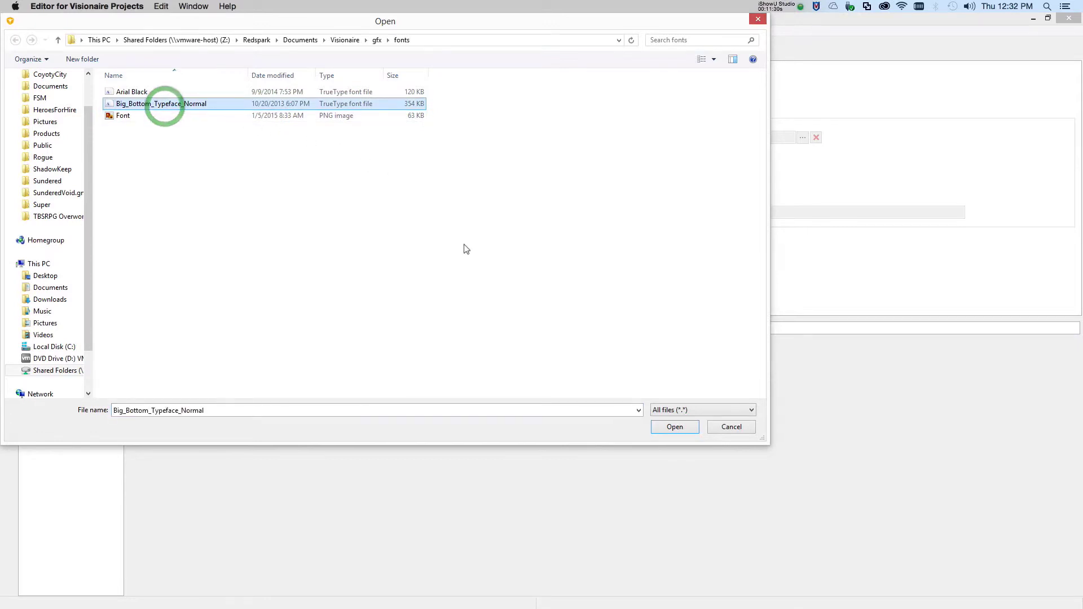
pyautogui.click(675, 427)
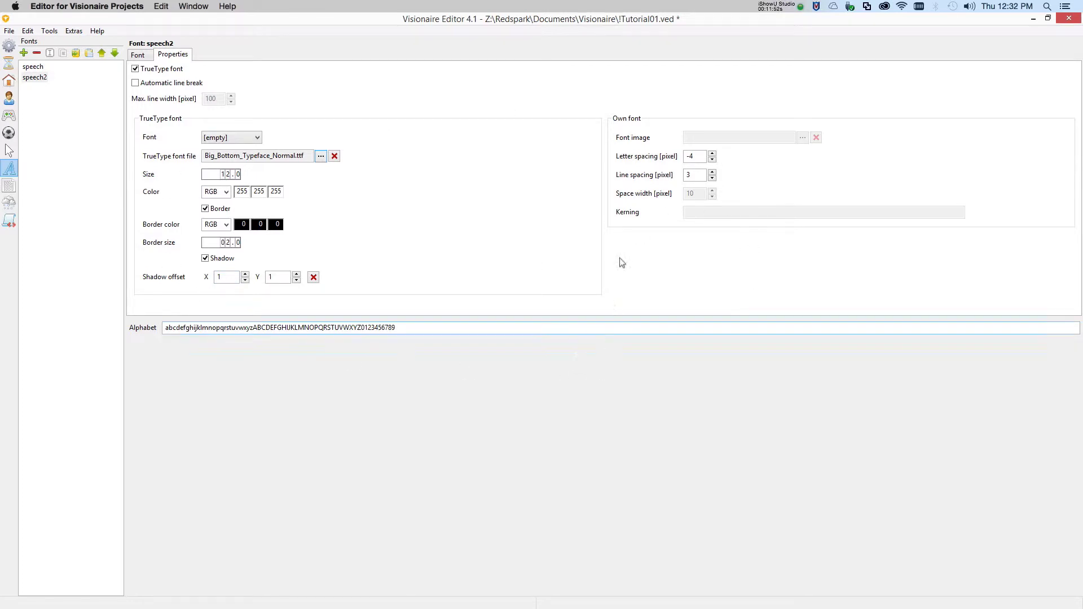
# - Assign speech2 as the font of the cook character and save the project
pyautogui.click(13, 97)
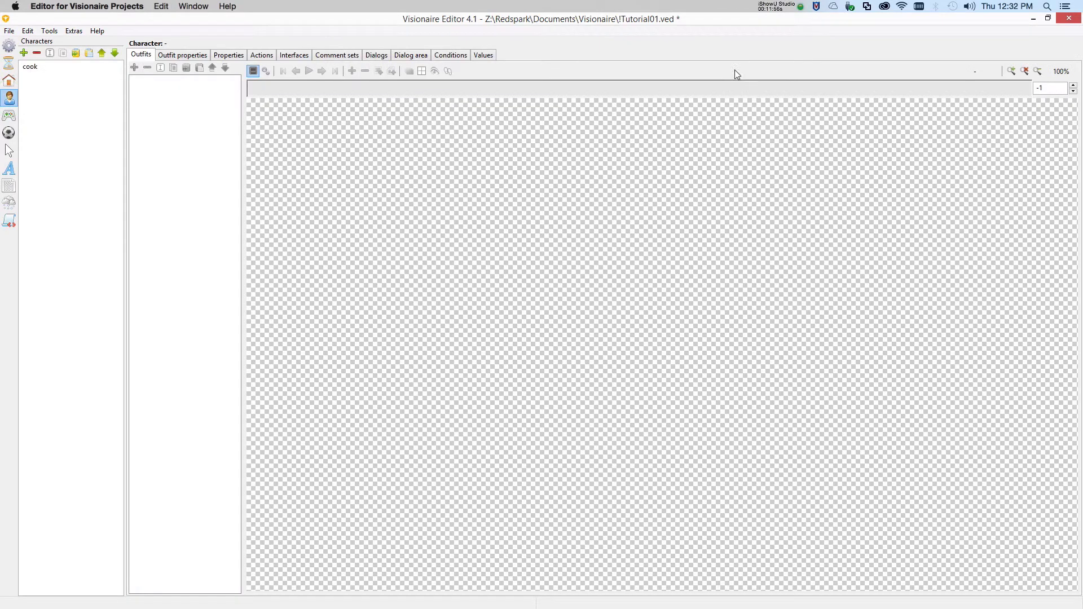
pyautogui.click(228, 54)
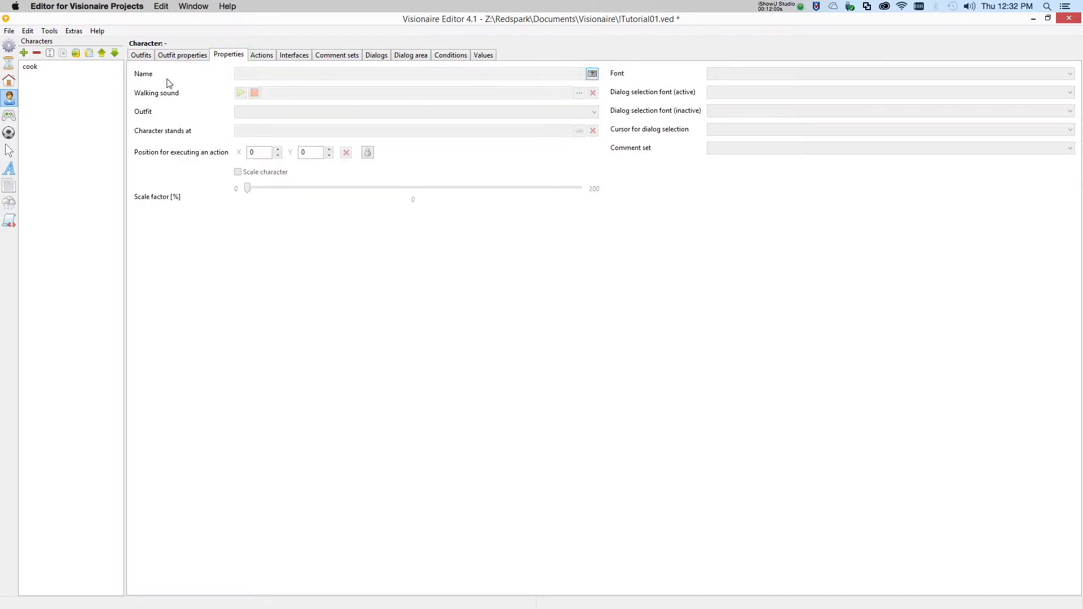
pyautogui.click(30, 66)
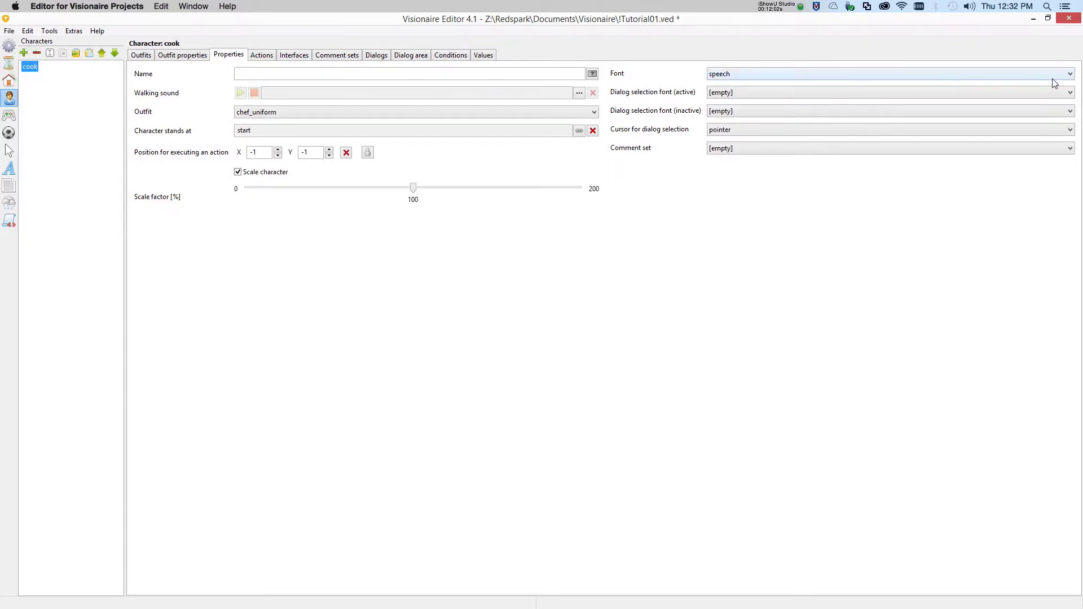
pyautogui.click(1069, 76)
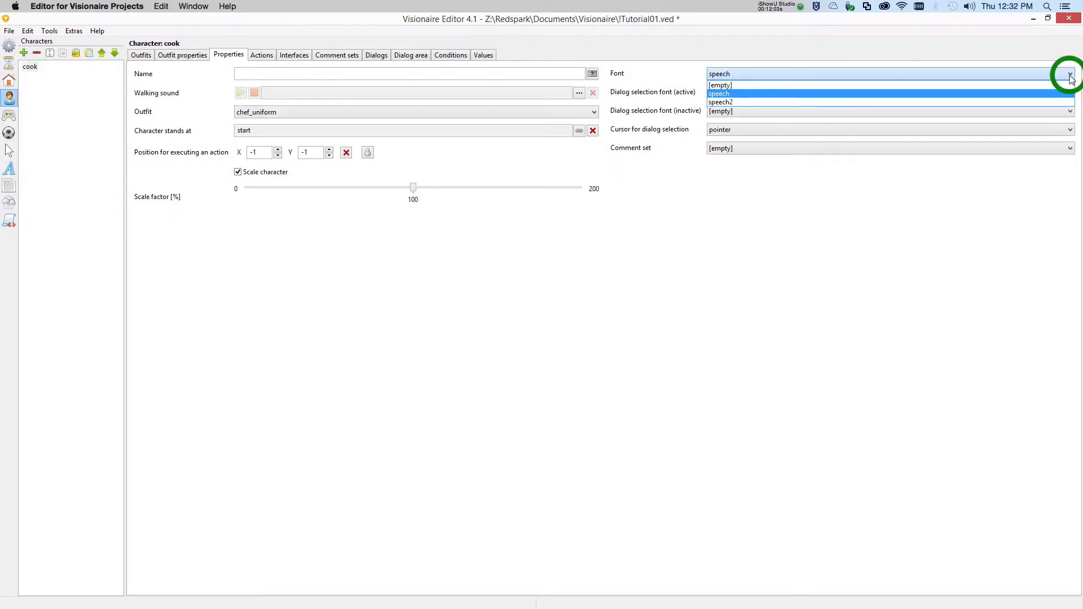
pyautogui.click(730, 102)
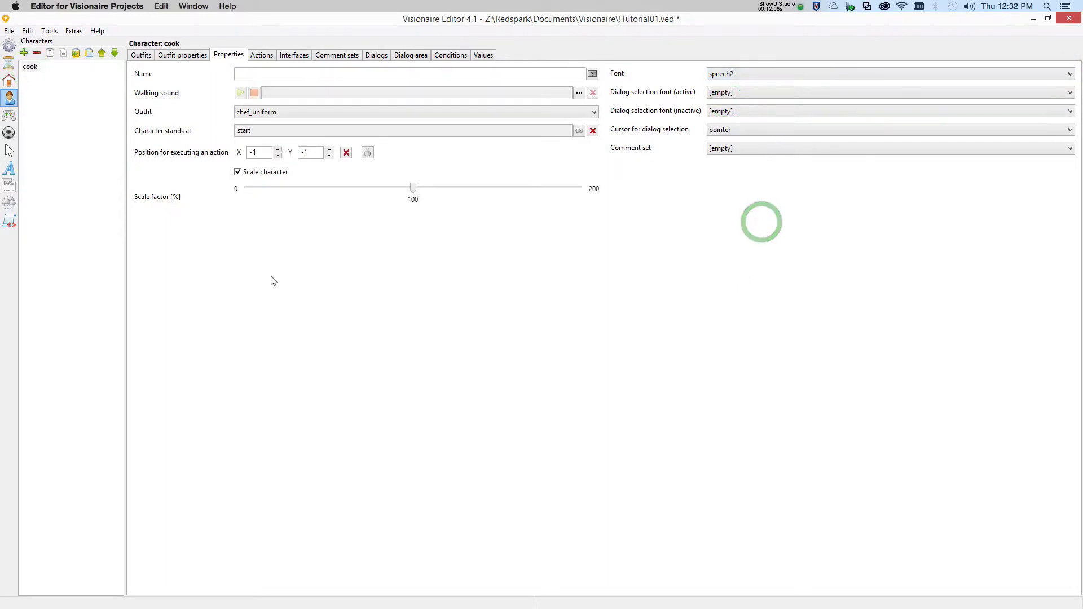
pyautogui.hotkey('ctrl', 's')
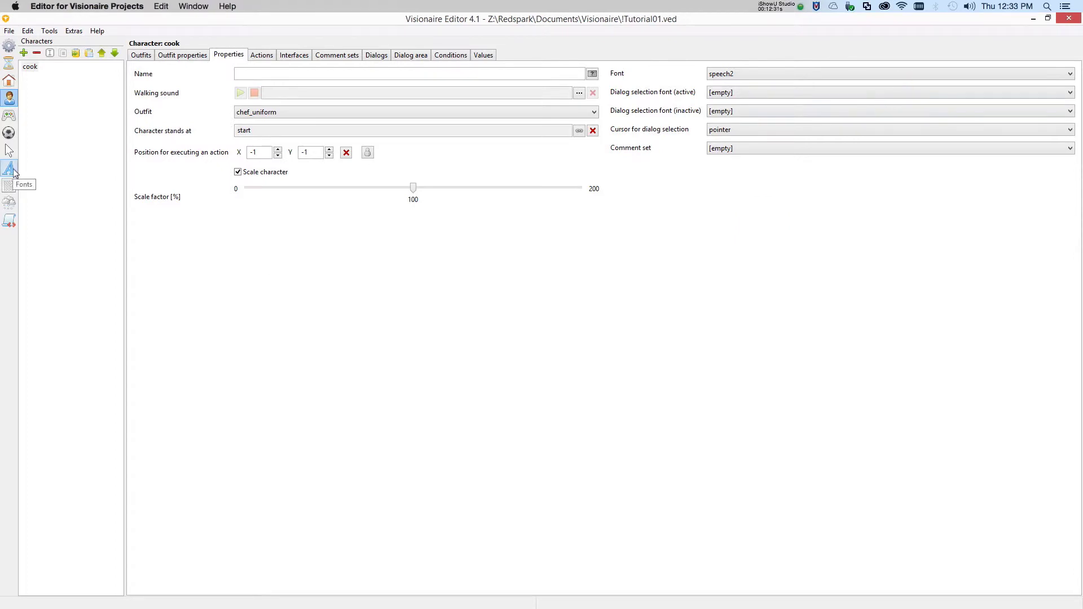
# - Display the sample text preview of the speech2 font
pyautogui.click(13, 172)
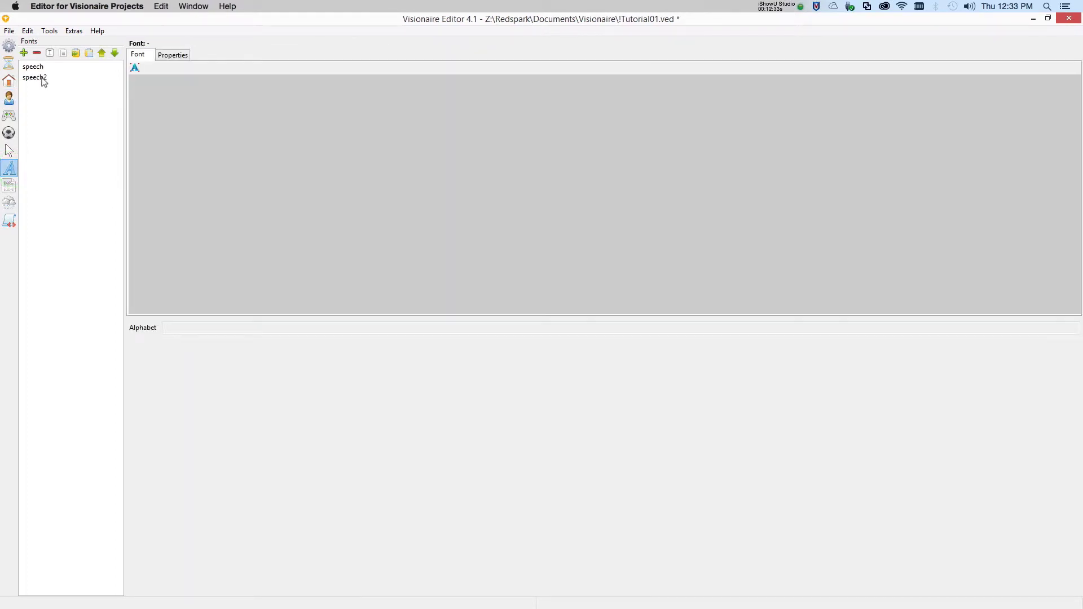
pyautogui.click(41, 77)
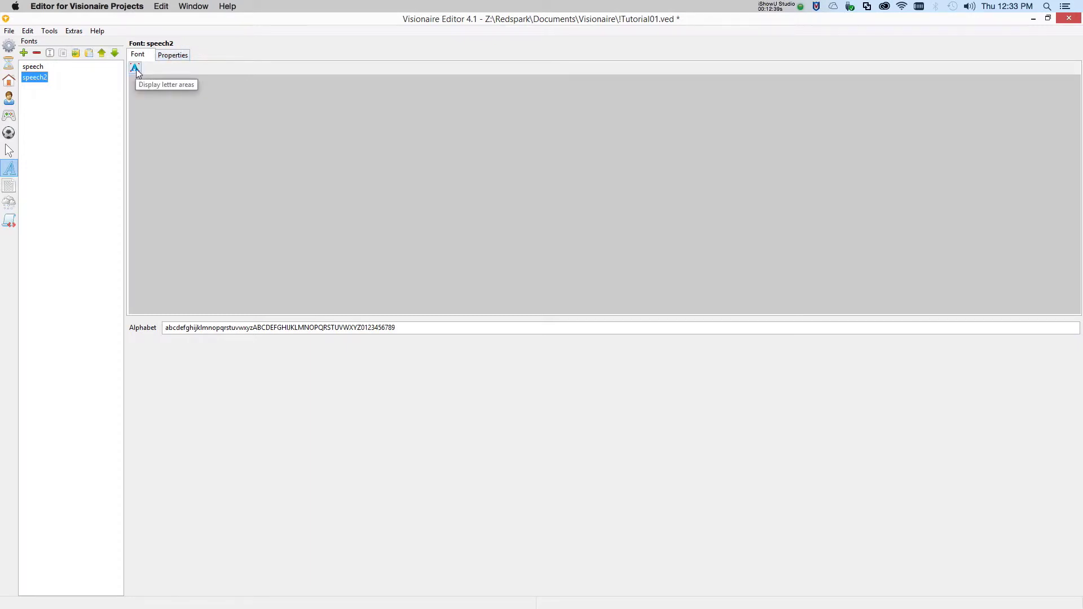
pyautogui.click(136, 69)
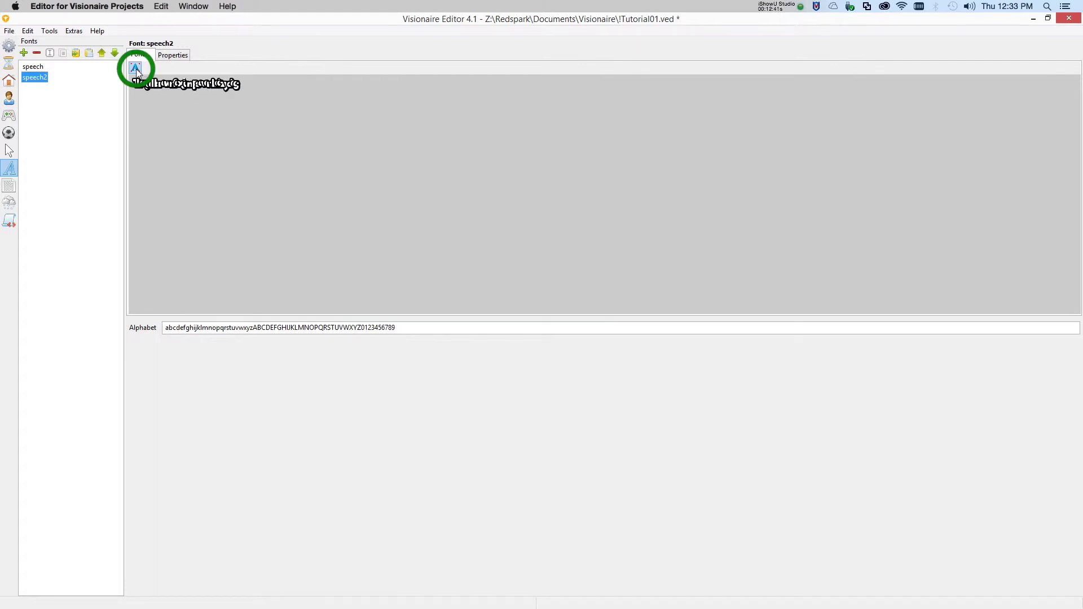
# - Set the TrueType size of speech2 to 22 in its properties
pyautogui.click(172, 54)
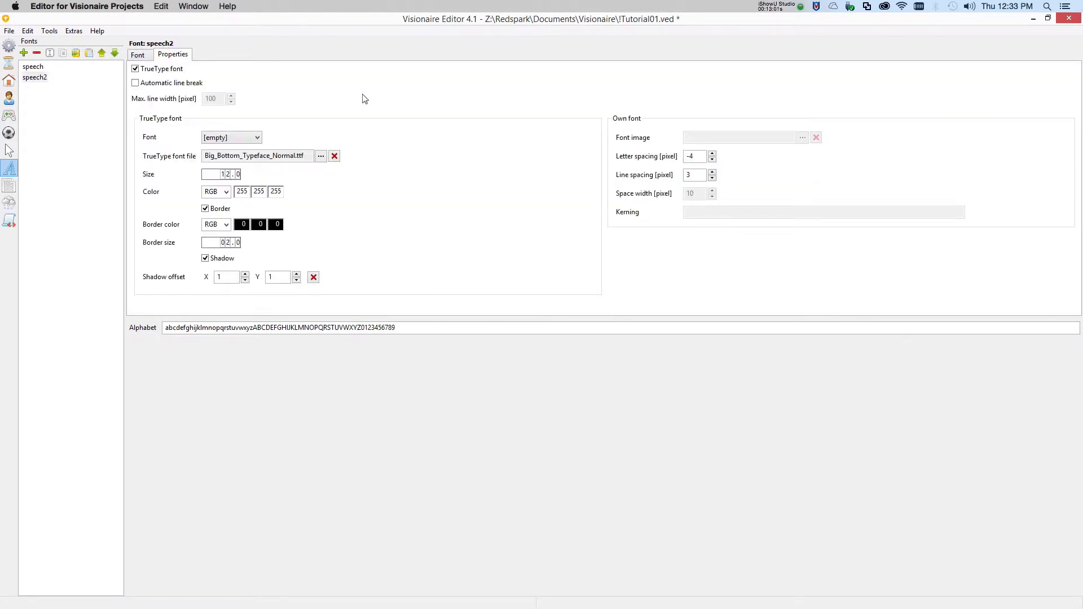
pyautogui.click(222, 176)
pyautogui.click(227, 174)
pyautogui.click(225, 176)
pyautogui.click(225, 176)
pyautogui.write('2')
# - Set the letter spacing of speech2 to 2 pixels and preview the font
pyautogui.click(712, 156)
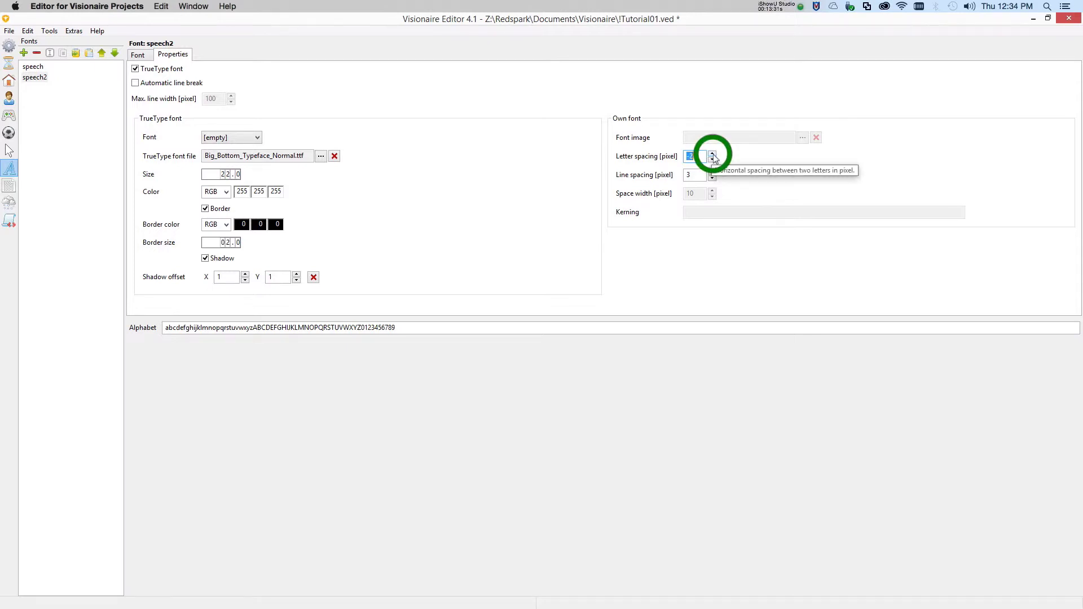
pyautogui.click(713, 155)
pyautogui.click(712, 155)
pyautogui.click(712, 155)
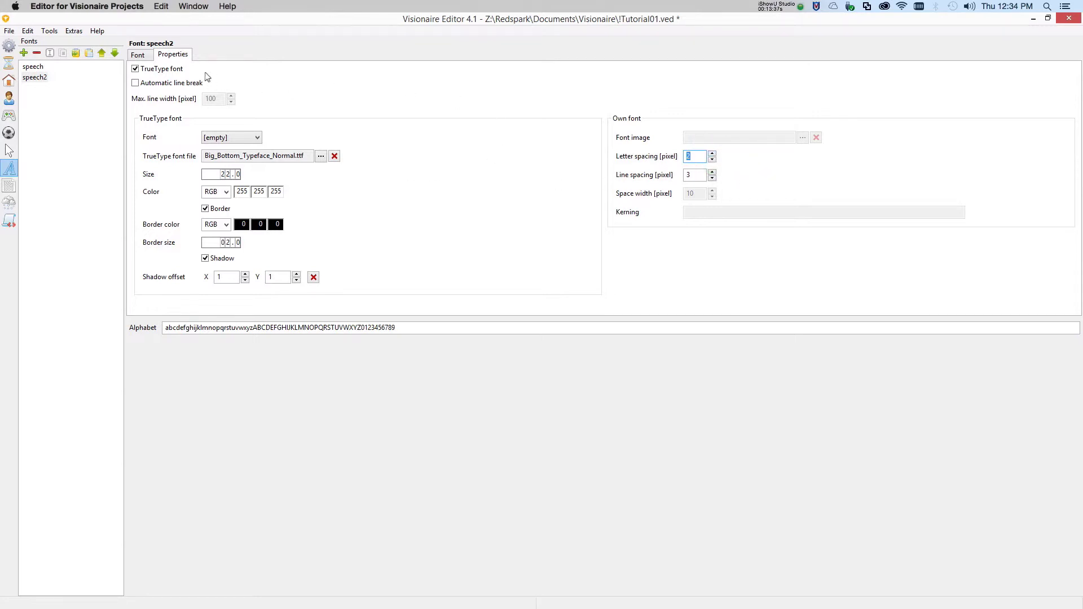
pyautogui.click(139, 54)
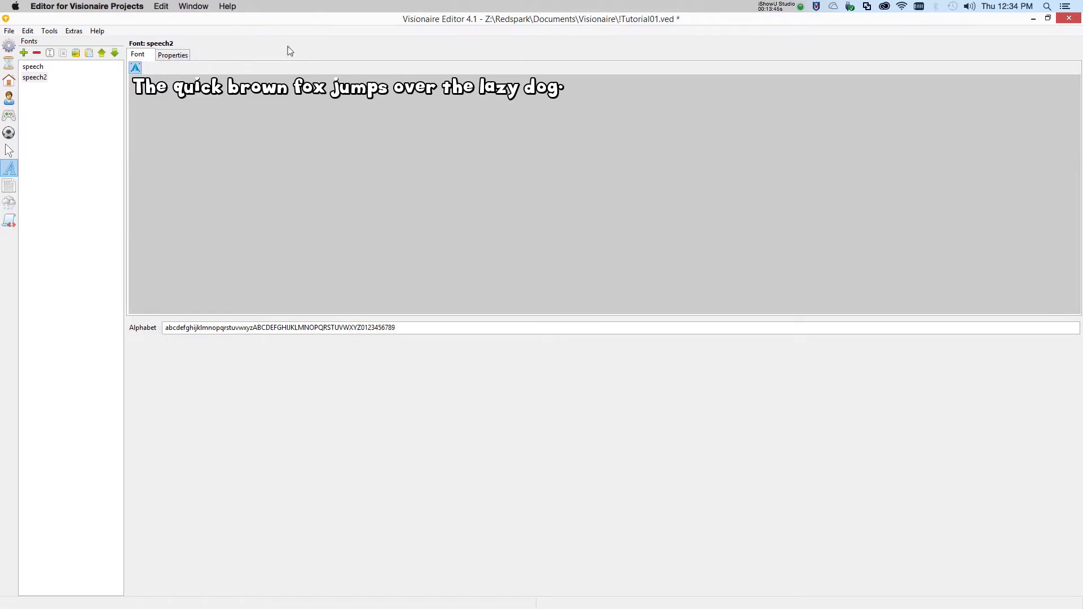
# - Save and run the game to test the cook's speech on the sign and desserts, and return to speech2's properties
pyautogui.click(10, 32)
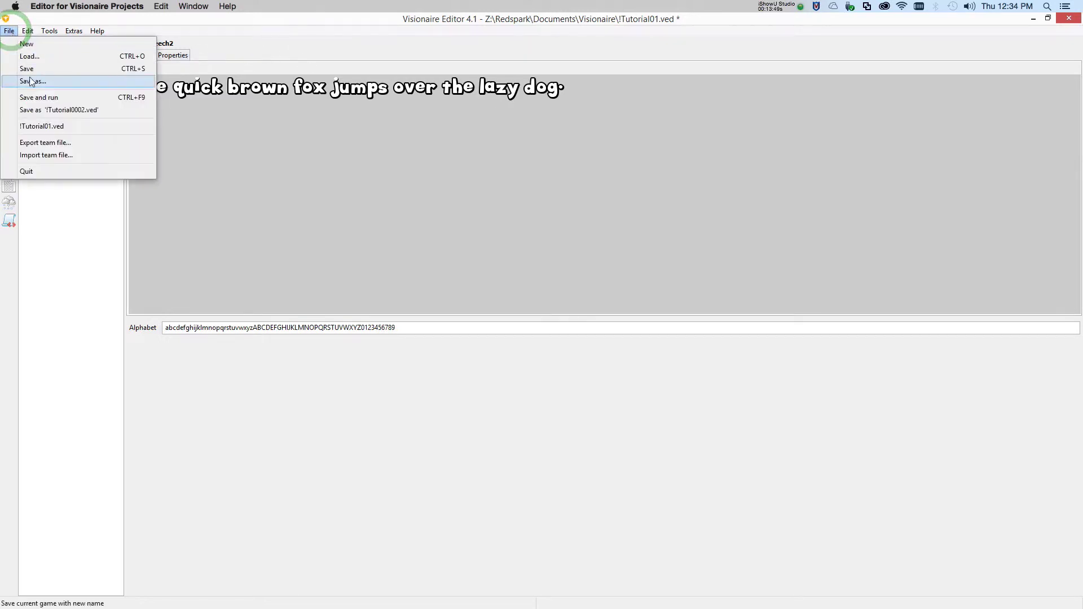
pyautogui.click(39, 98)
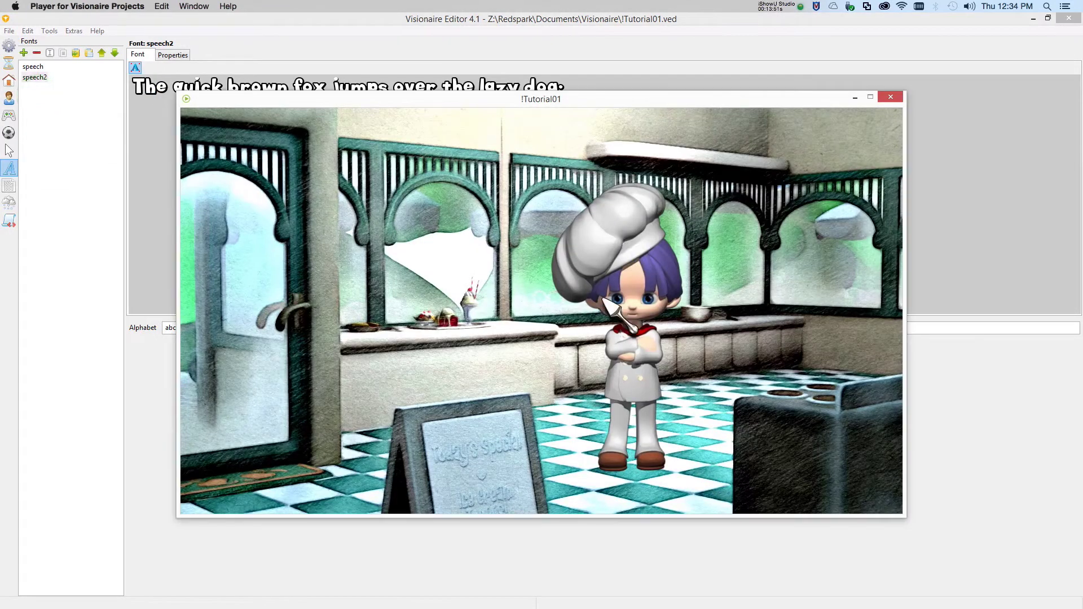
pyautogui.click(486, 453)
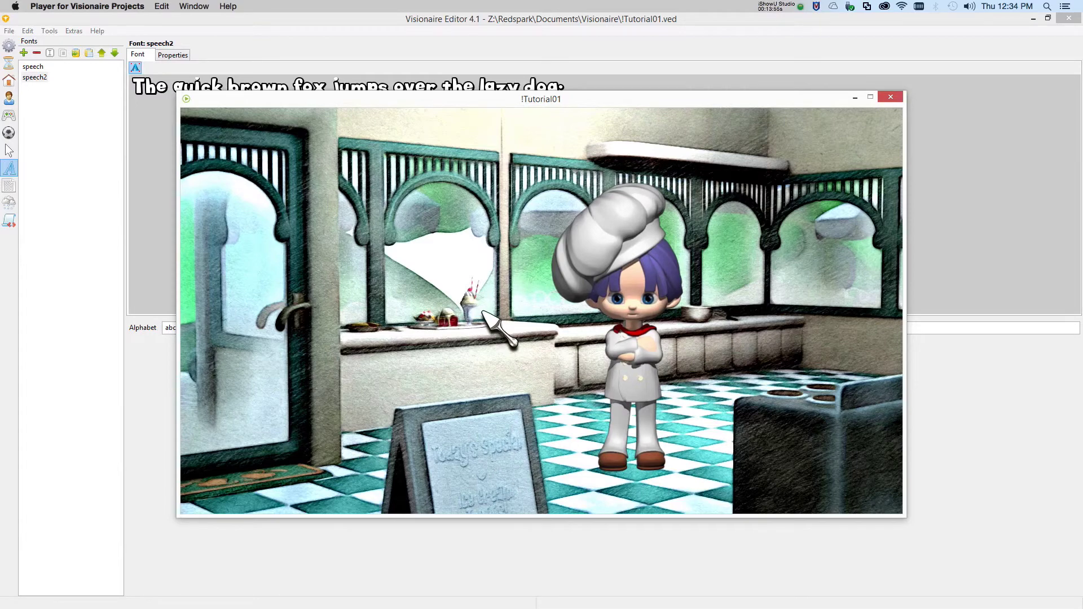
pyautogui.click(452, 316)
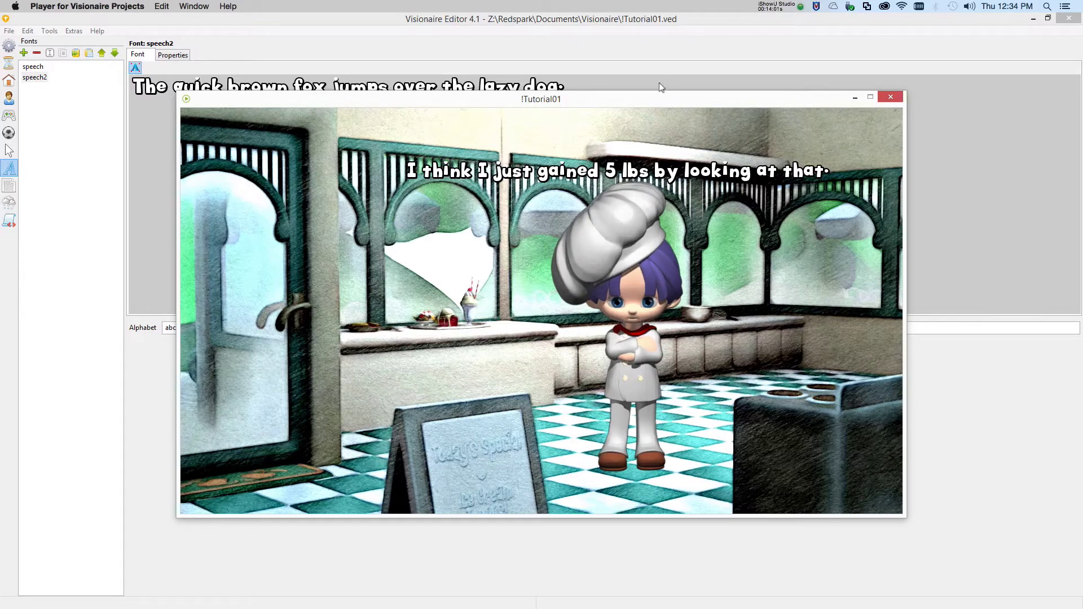
pyautogui.click(893, 96)
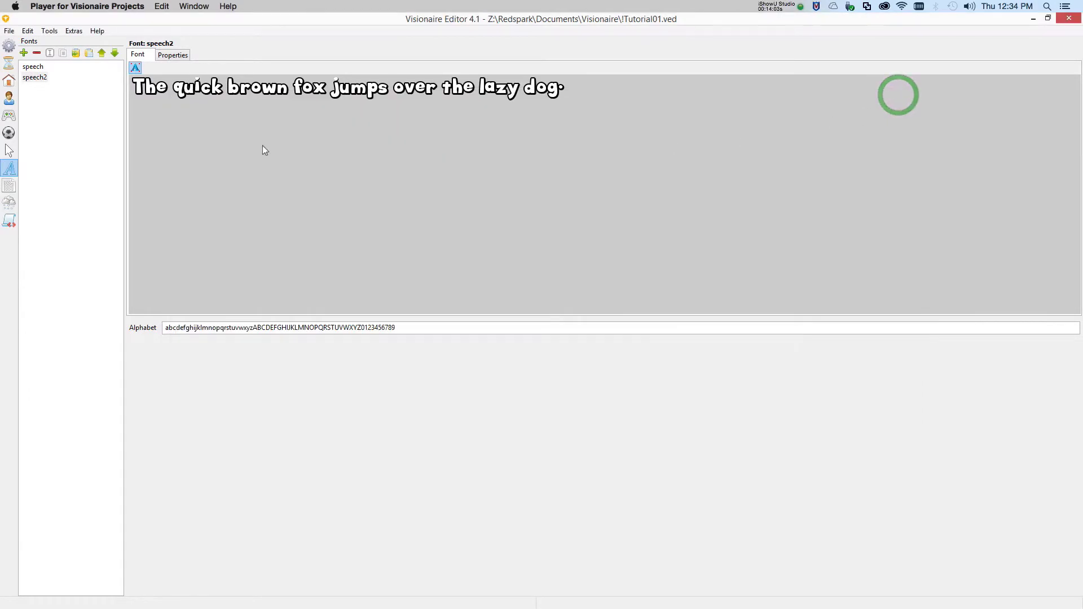
pyautogui.click(172, 55)
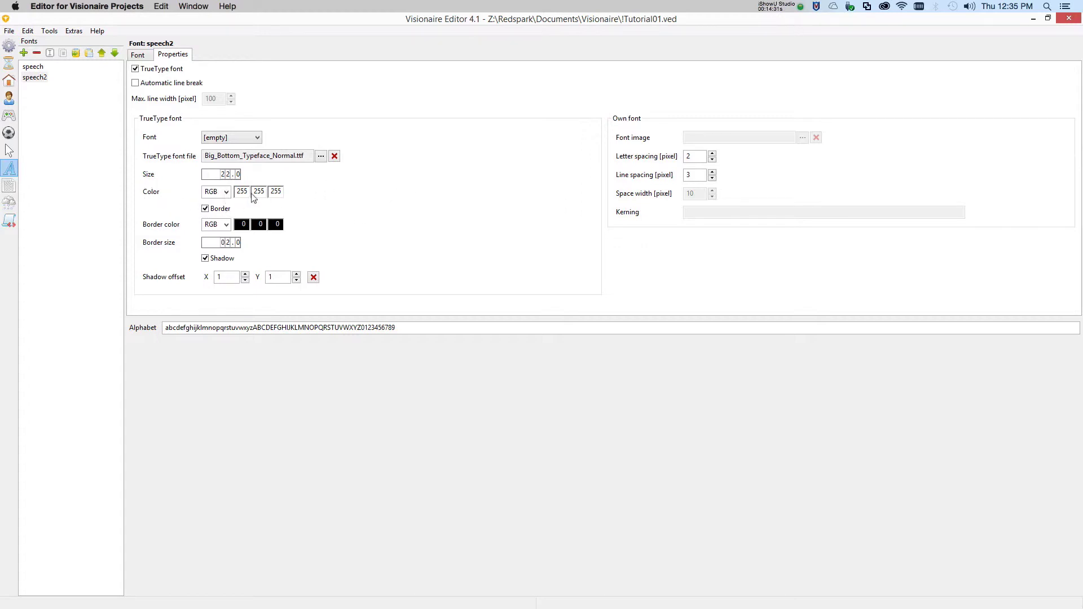
pyautogui.click(226, 192)
pyautogui.click(243, 193)
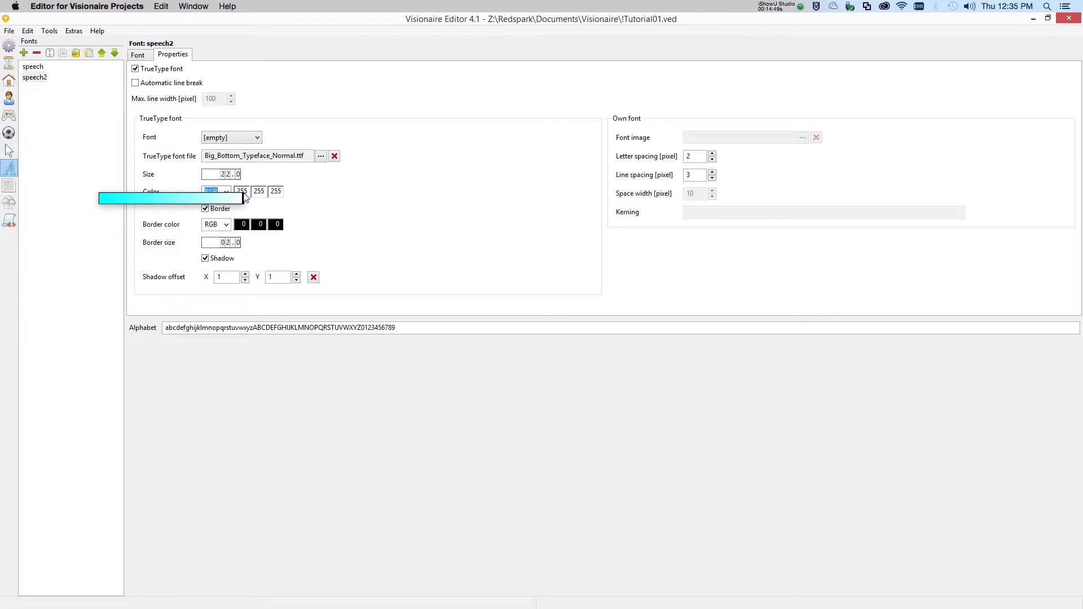
pyautogui.moveTo(244, 195)
pyautogui.mouseDown()
pyautogui.moveTo(145, 212)
pyautogui.moveTo(244, 198)
pyautogui.moveTo(166, 207)
pyautogui.mouseUp()
pyautogui.click(250, 205)
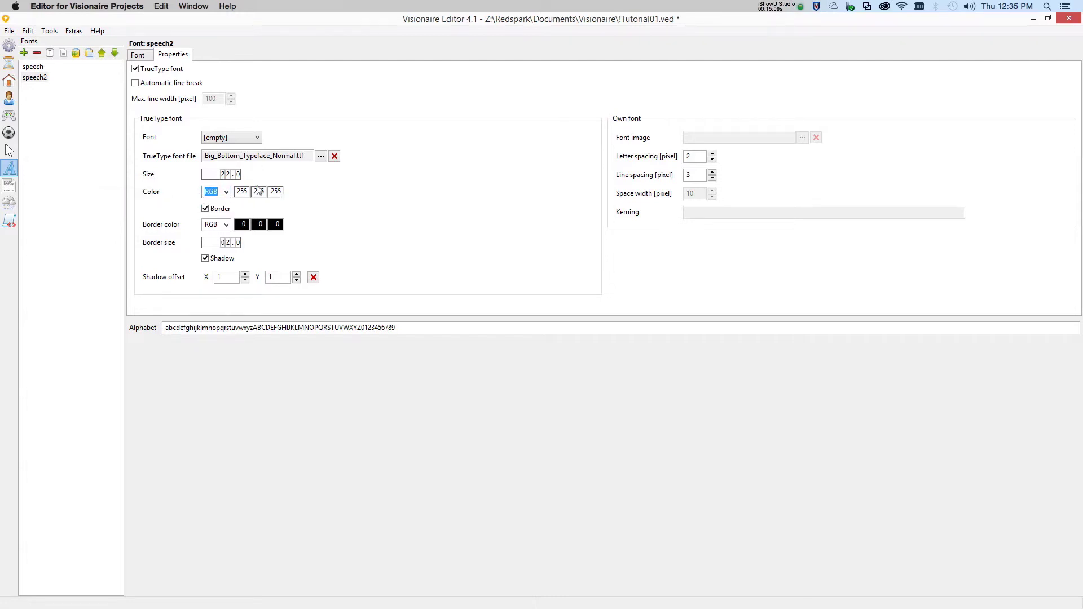
pyautogui.click(249, 194)
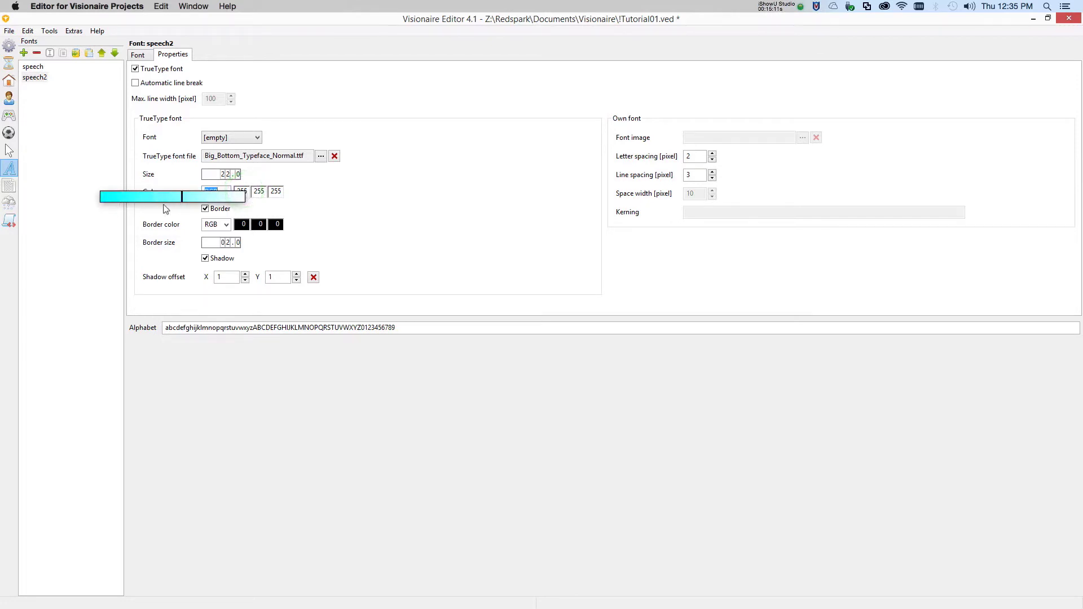
pyautogui.moveTo(164, 206); pyautogui.dragTo(202, 205)
pyautogui.moveTo(203, 206); pyautogui.dragTo(174, 201)
pyautogui.moveTo(173, 201); pyautogui.dragTo(269, 201)
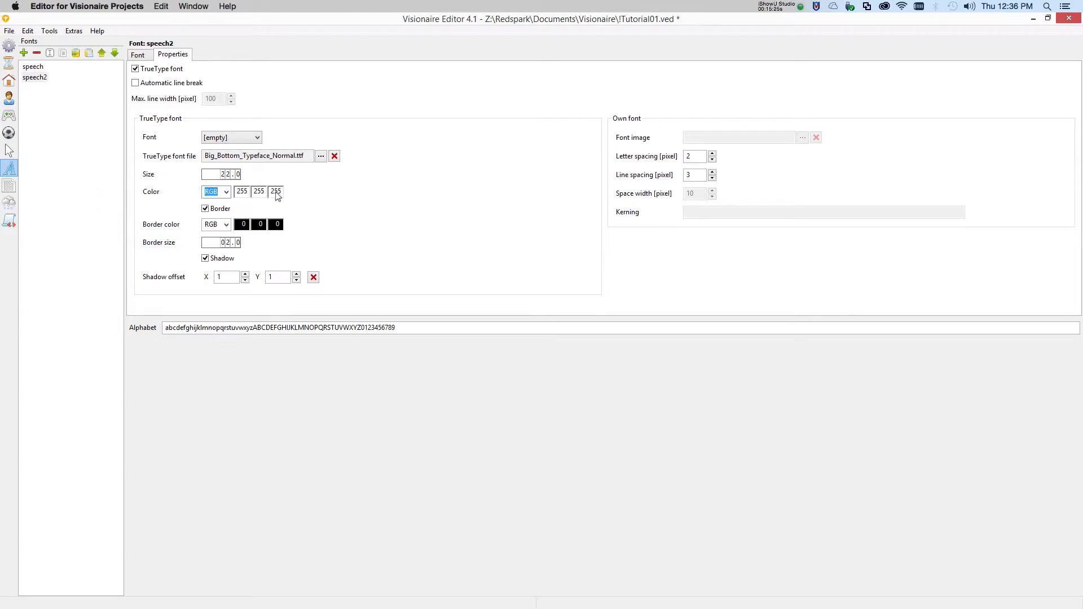
# - Set the blue component of speech2's TrueType color to 0 for yellow text, and compare its preview with the speech font
pyautogui.click(276, 192)
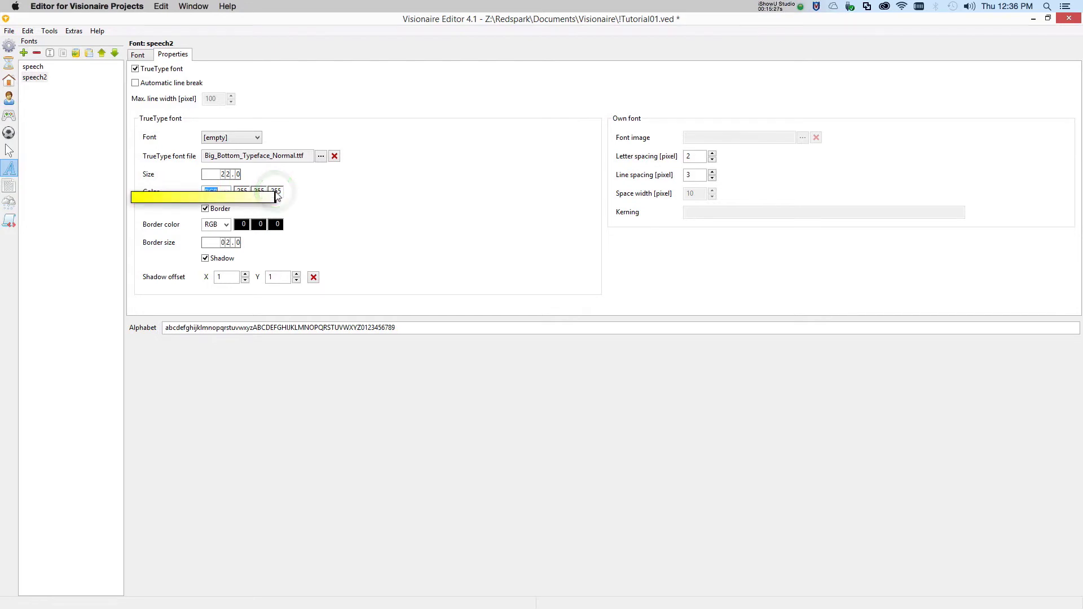
pyautogui.moveTo(275, 193); pyautogui.dragTo(132, 204)
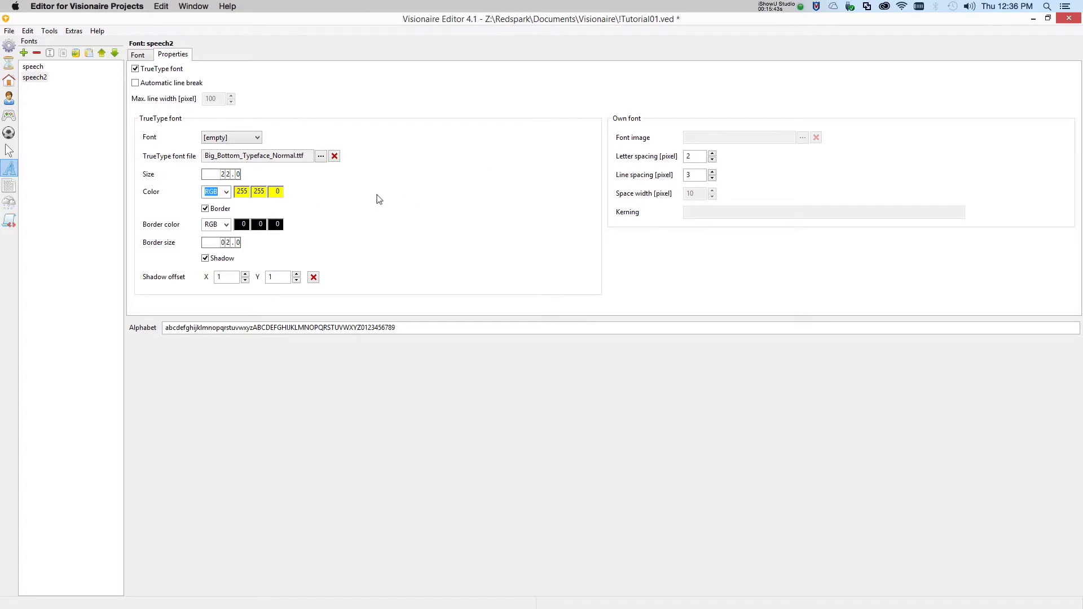
pyautogui.click(34, 67)
pyautogui.click(137, 55)
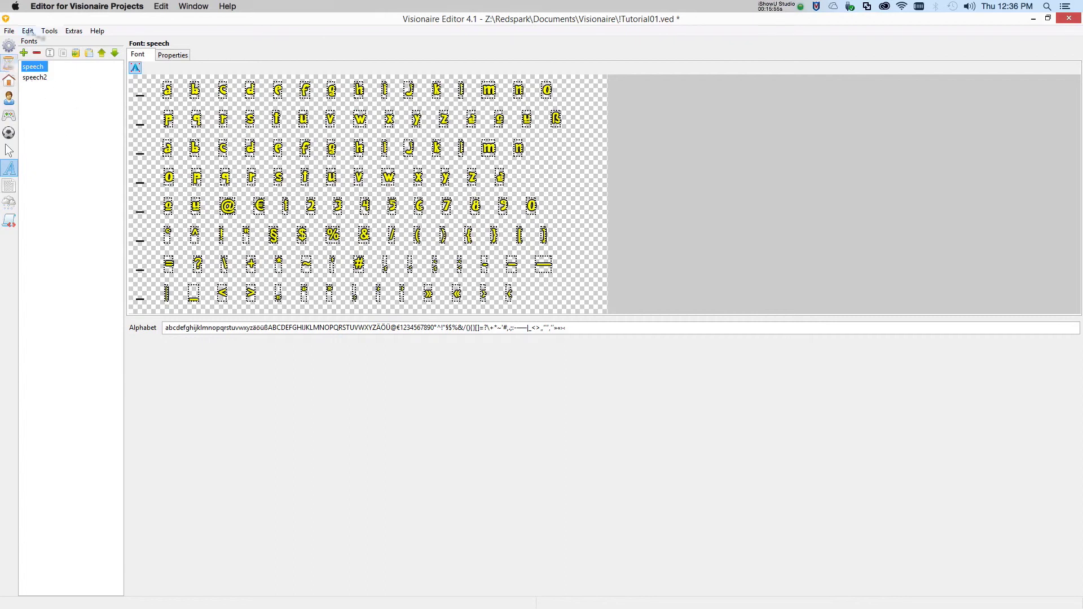
pyautogui.click(46, 77)
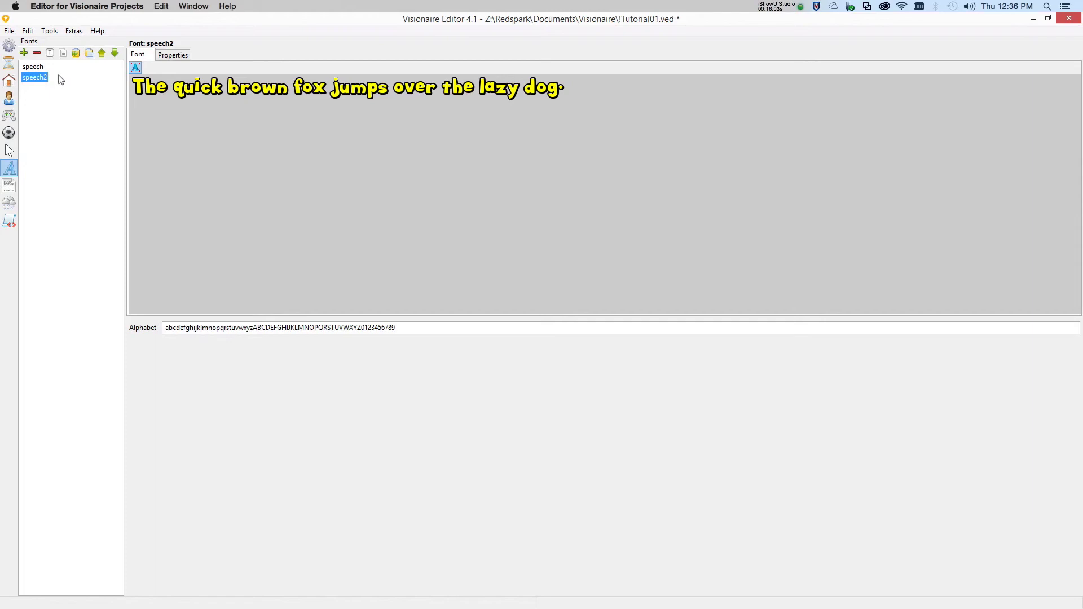
# - Save and run the game, examine the sign to test the yellow speech text, and close the game
pyautogui.click(9, 30)
pyautogui.click(51, 97)
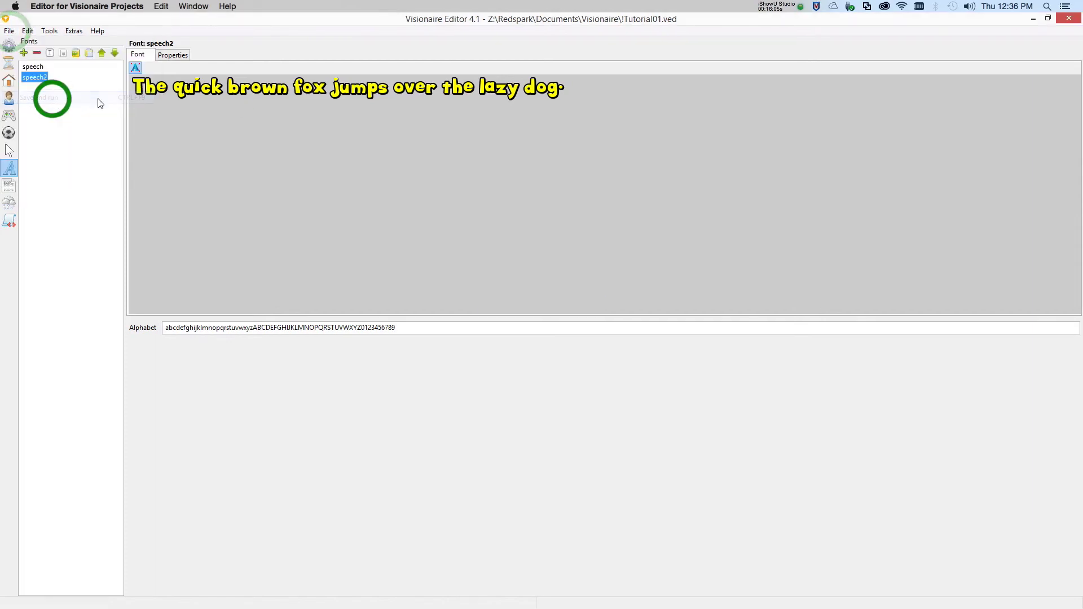
pyautogui.click(497, 445)
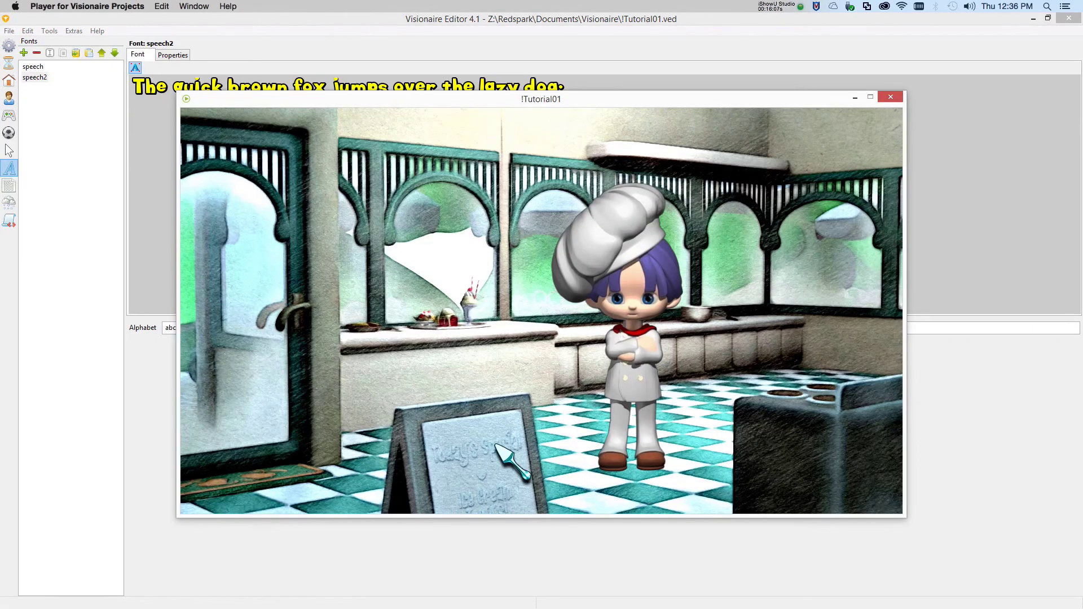
pyautogui.click(890, 98)
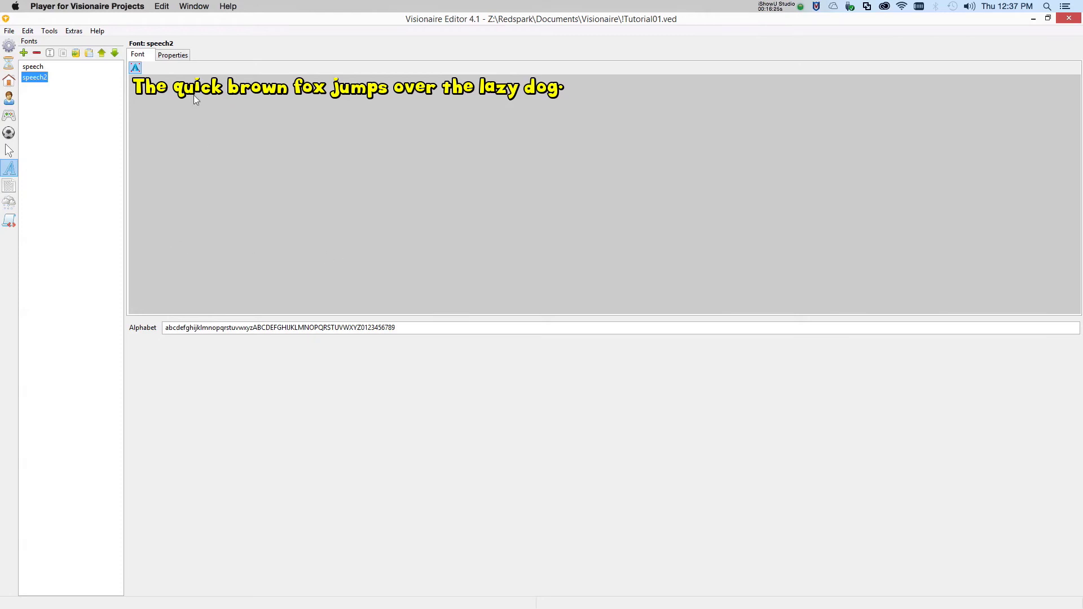
# - Open the properties of speech2 and review its alphabet
pyautogui.click(174, 55)
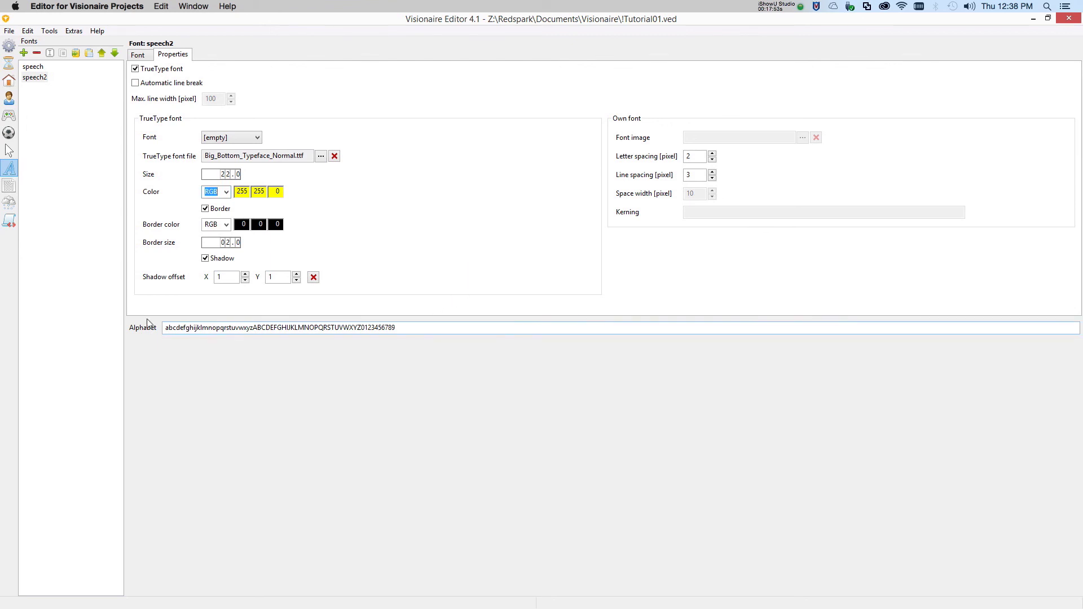
pyautogui.moveTo(293, 332)
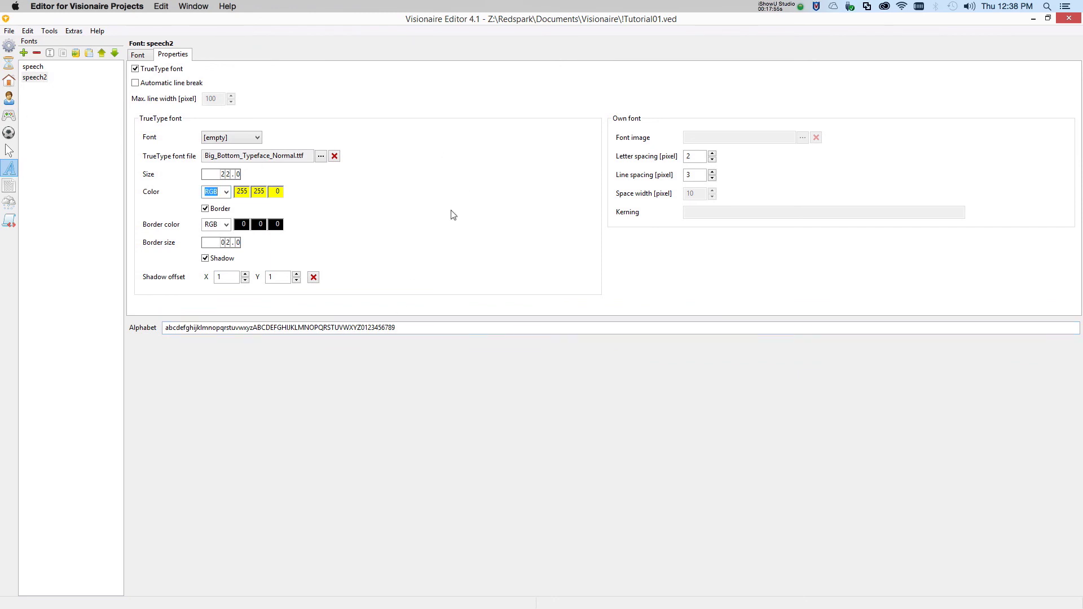